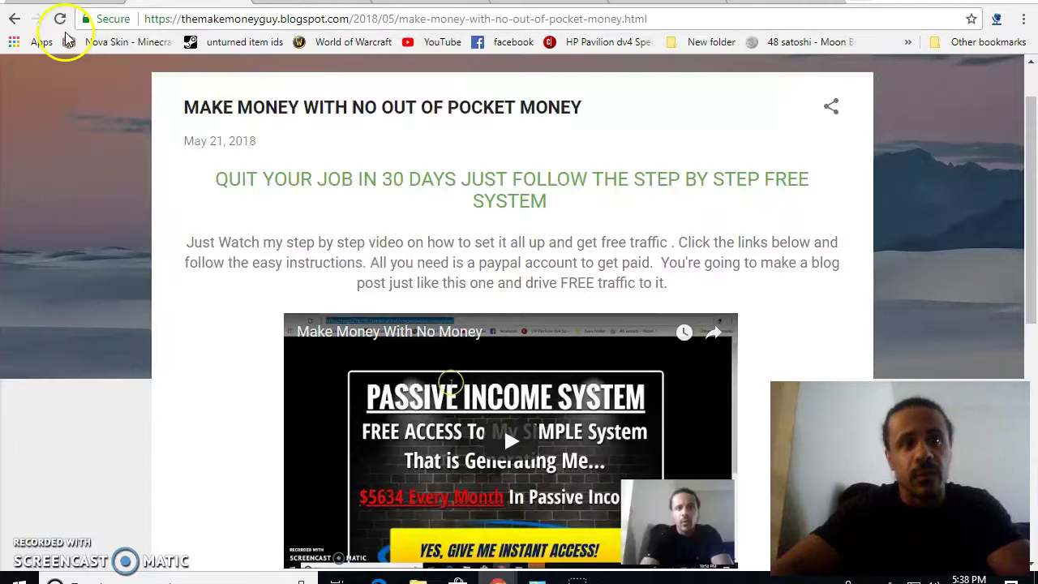
# Create a new Blogger post titled "MAKE MONEY WITH NO MONEY".
pyautogui.click(81, 3)
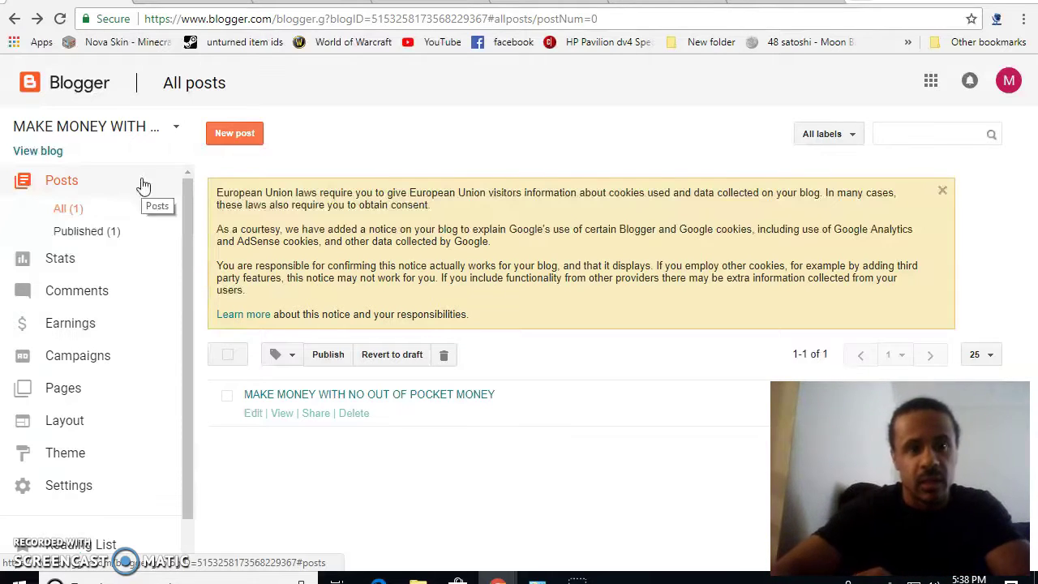
pyautogui.click(233, 131)
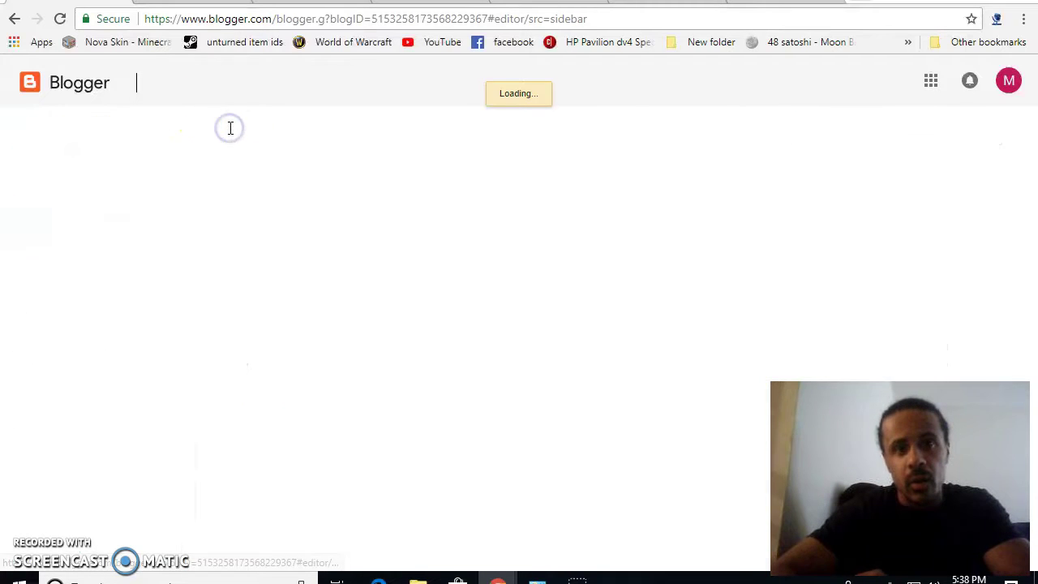
pyautogui.click(276, 125)
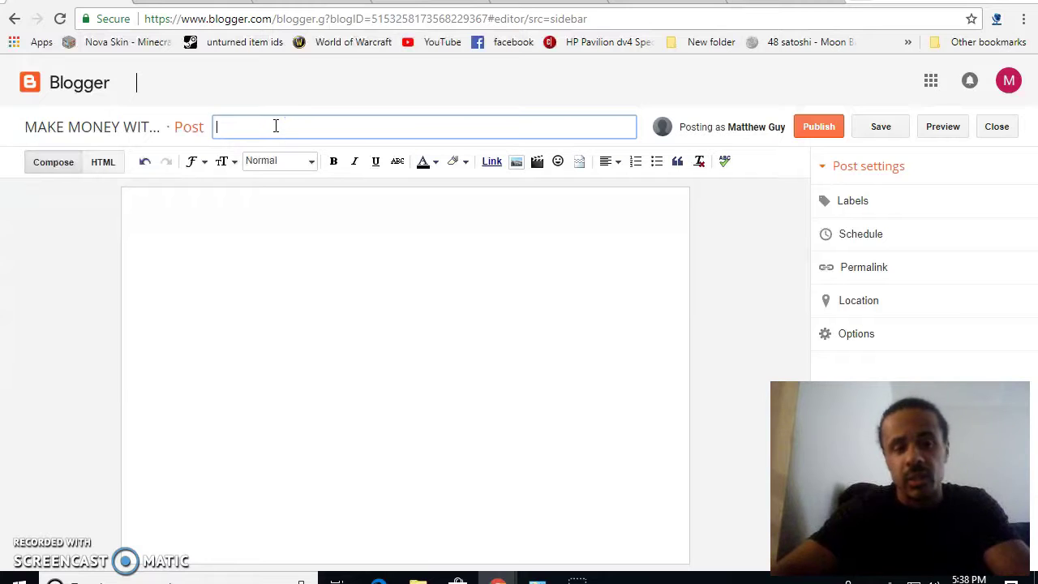
pyautogui.write('m')
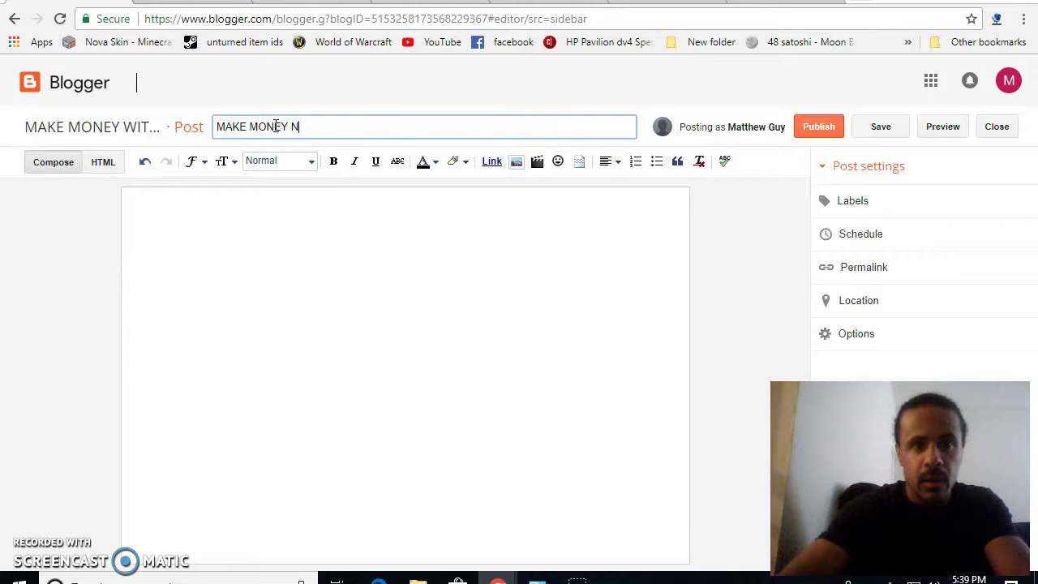
pyautogui.write('TH NO')
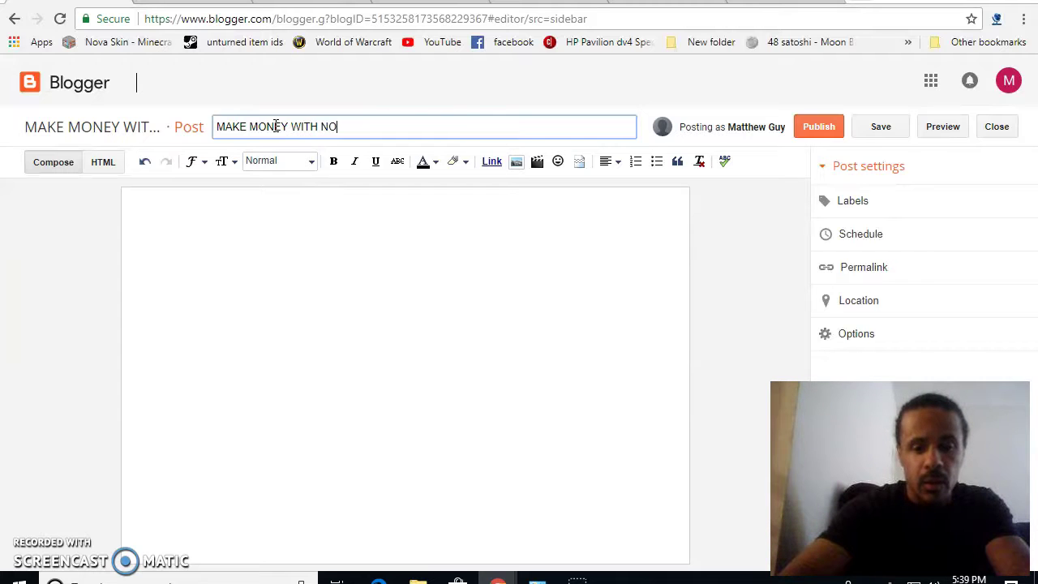
pyautogui.write(' MONEY')
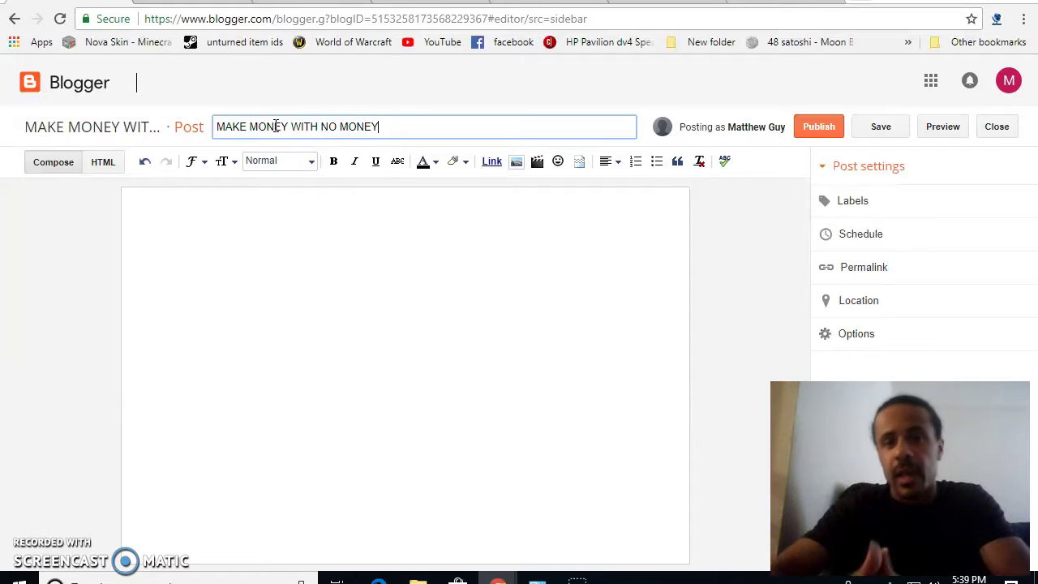
pyautogui.click(260, 227)
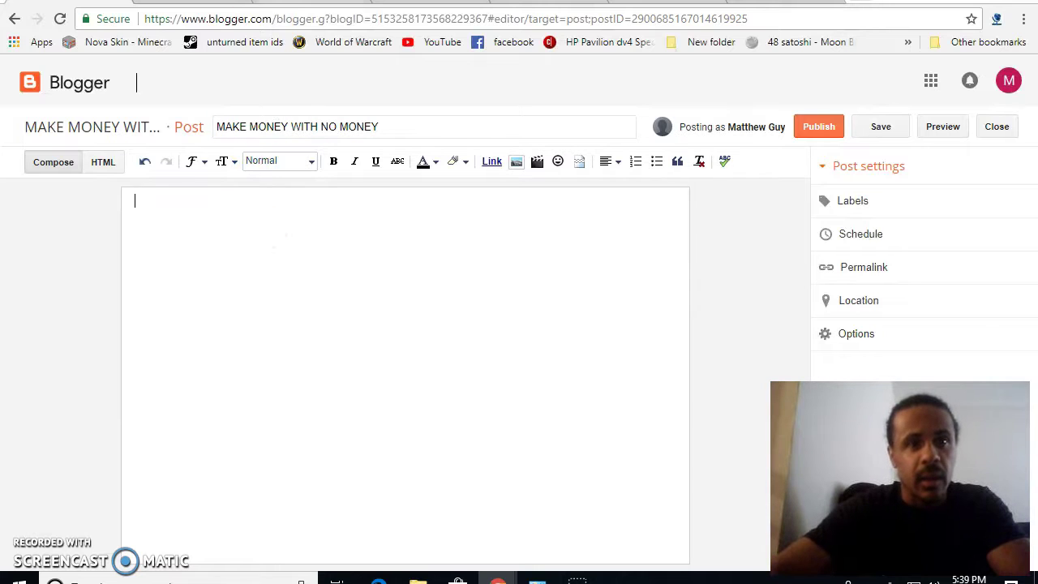
# Copy the green heading and the introductory paragraph beneath it from the published post "MAKE MONEY WITH NO OUT OF POCKET MONEY".
pyautogui.click(275, 3)
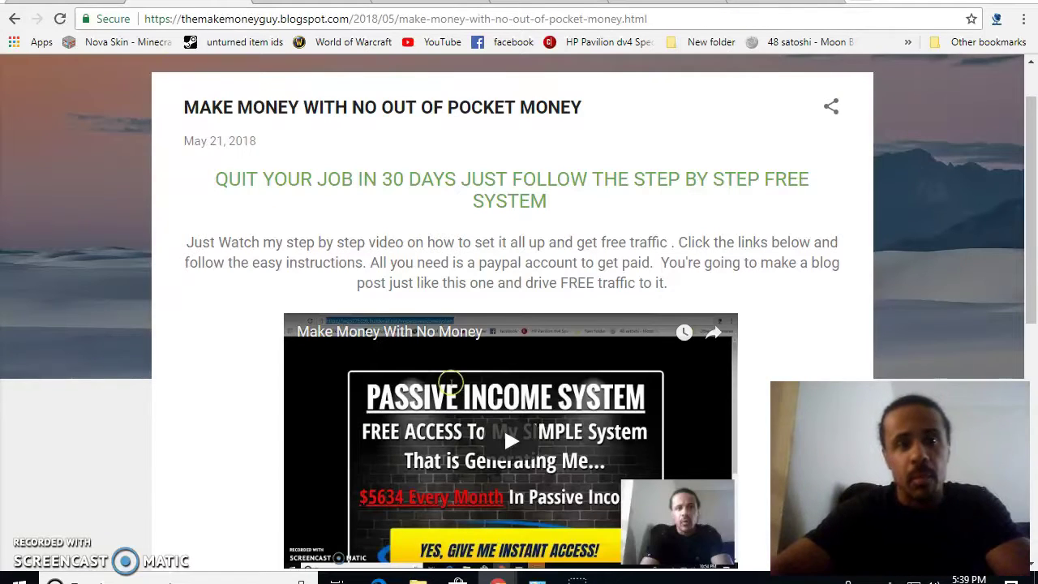
pyautogui.click(212, 179)
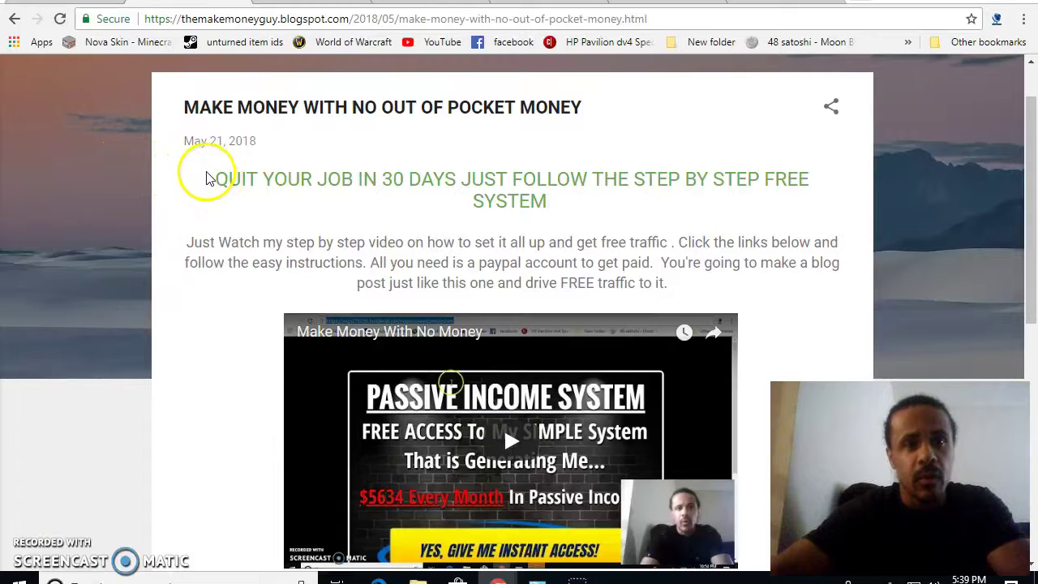
pyautogui.doubleClick(216, 179)
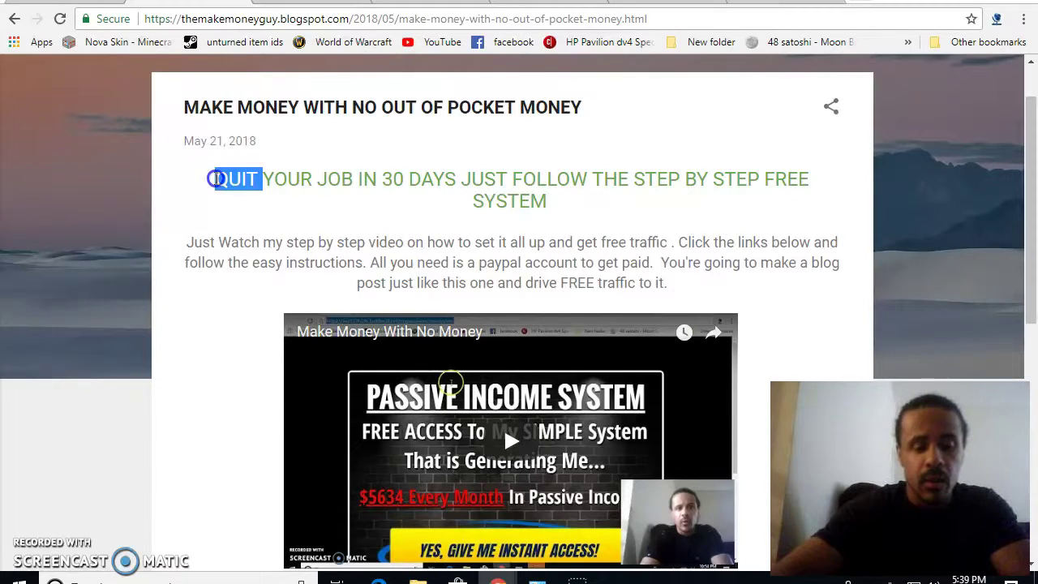
pyautogui.moveTo(215, 179); pyautogui.dragTo(387, 203)
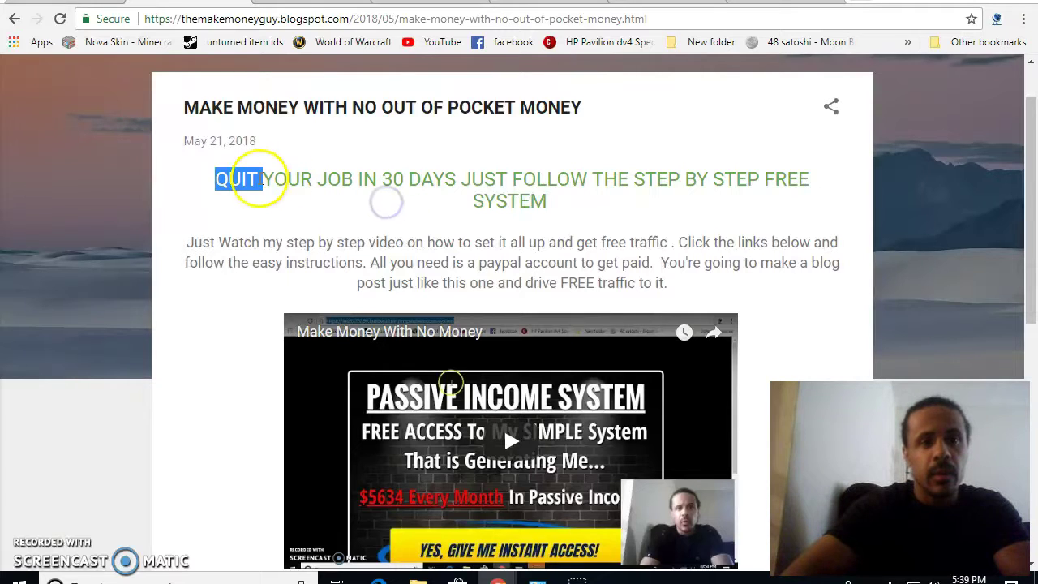
pyautogui.click(211, 185)
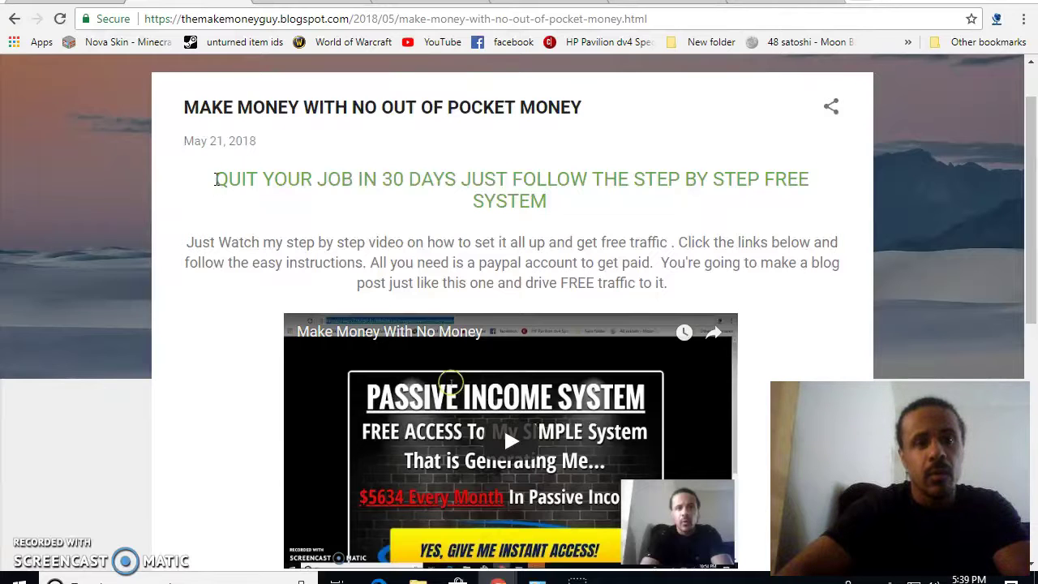
pyautogui.moveTo(215, 179); pyautogui.dragTo(675, 282)
pyautogui.hotkey('ctrl', 'c')
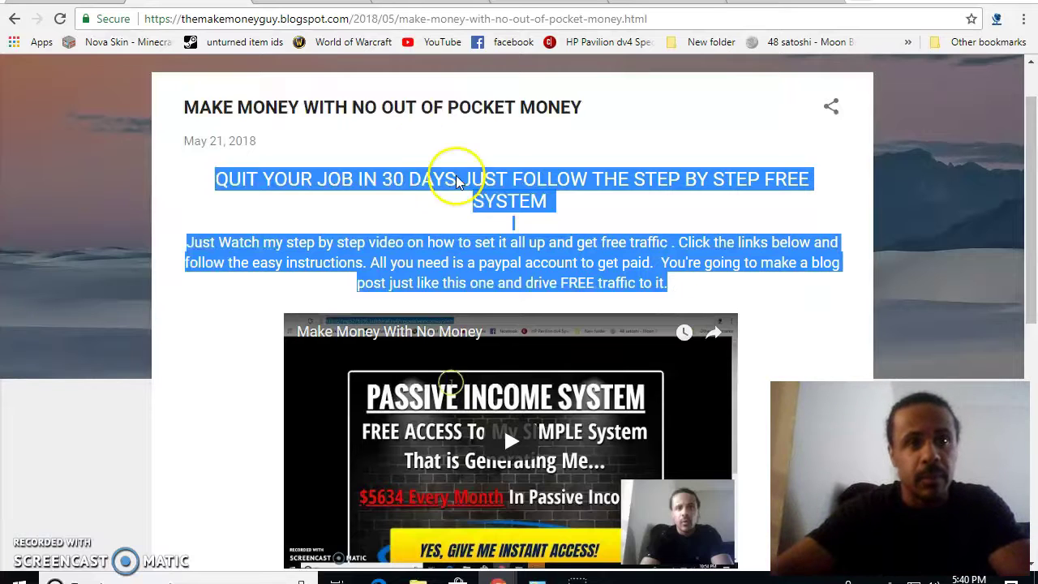
# Paste the copied heading and paragraph into the empty body of the new post.
pyautogui.click(60, 5)
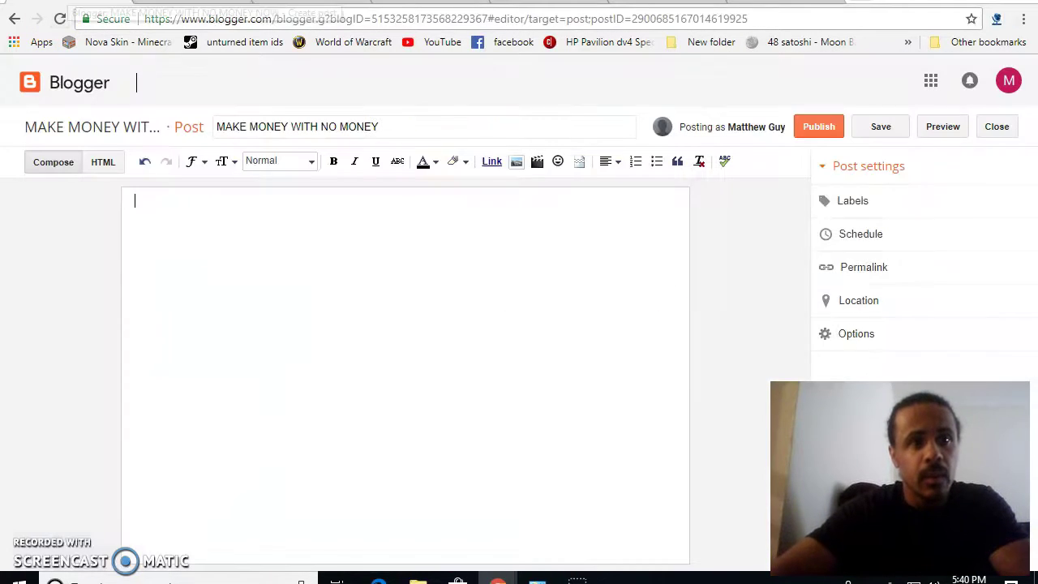
pyautogui.click(222, 198)
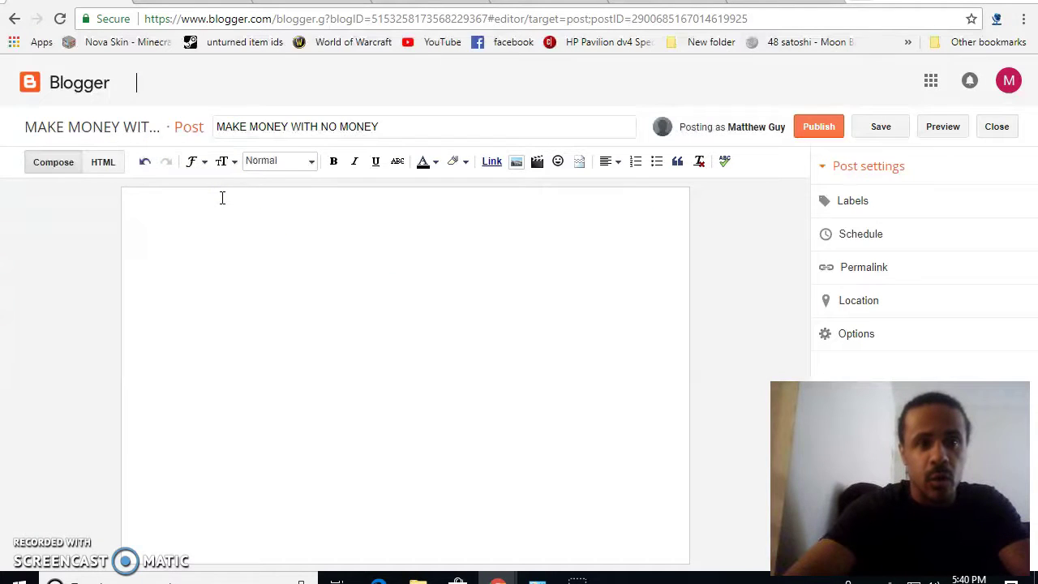
pyautogui.hotkey('ctrl', 'v')
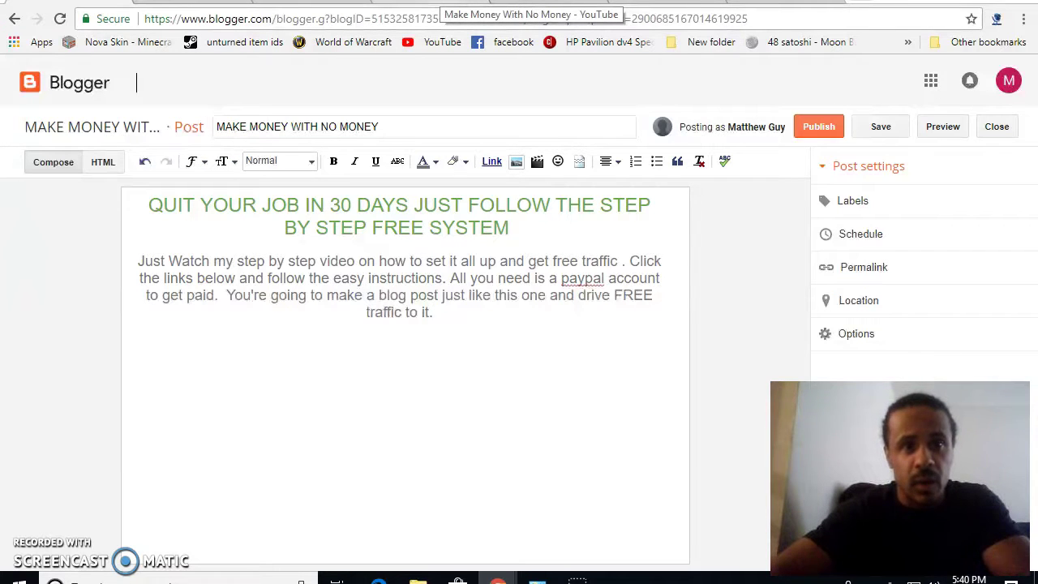
# Switch to the YouTube video "Make Money With No Money" and copy its full iframe embed code from the share options.
pyautogui.click(454, 5)
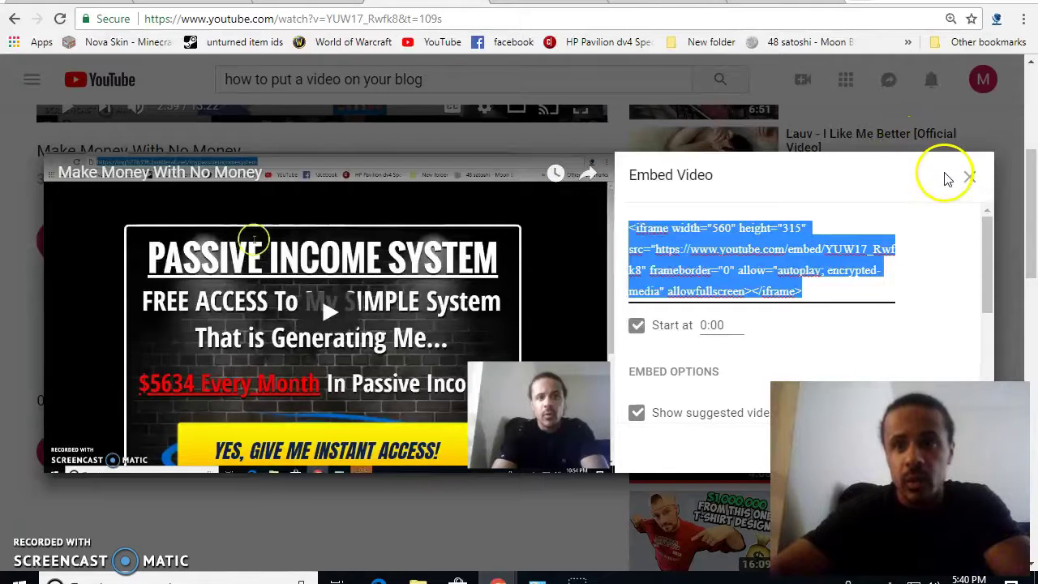
pyautogui.click(970, 178)
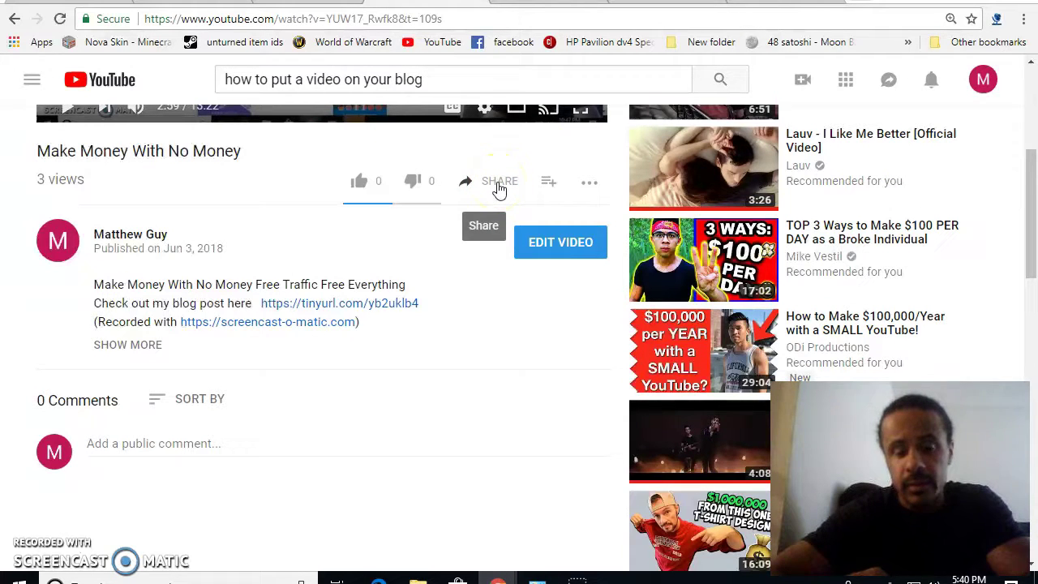
pyautogui.click(498, 186)
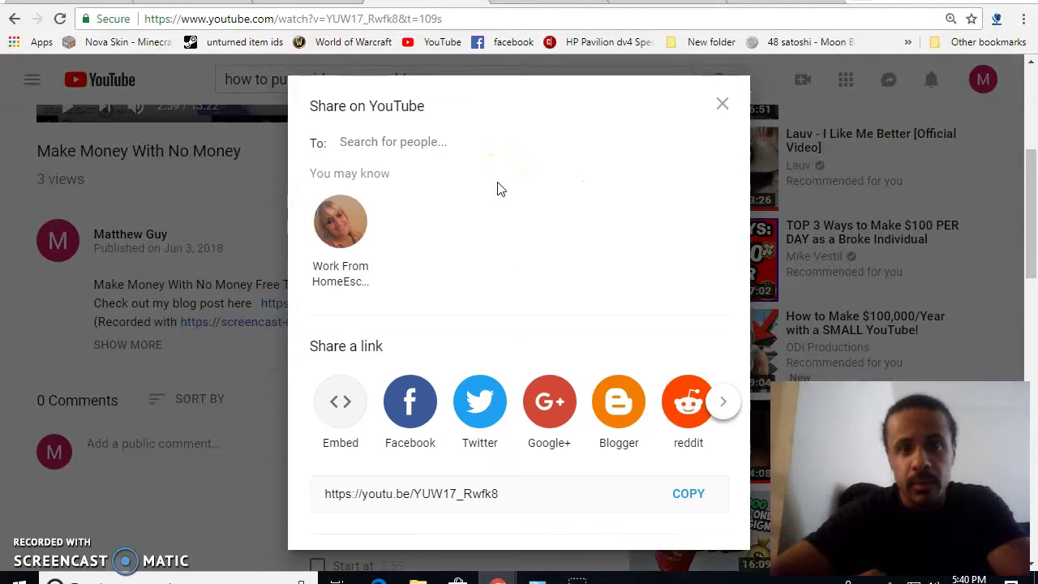
pyautogui.click(340, 448)
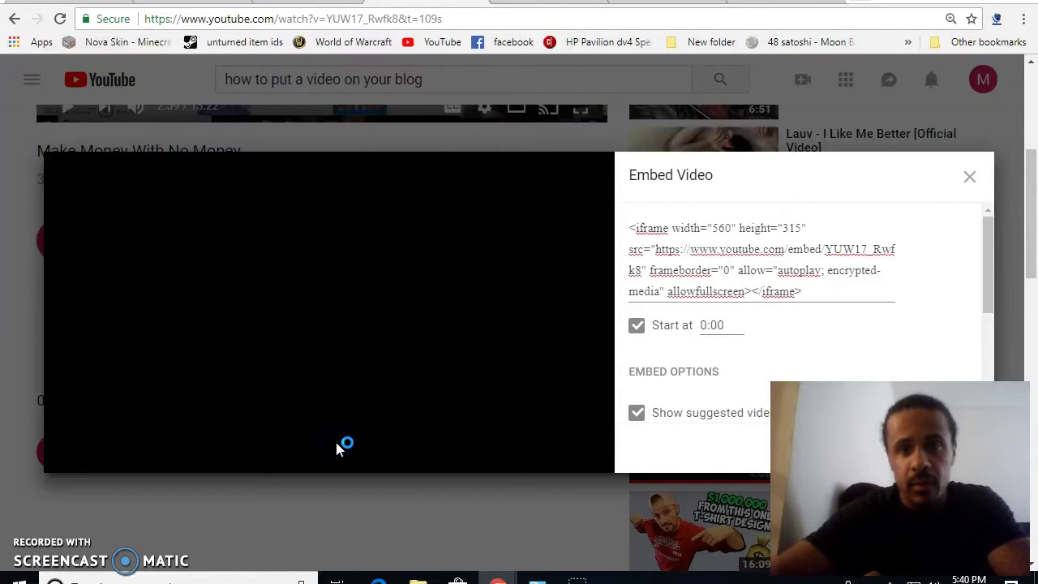
pyautogui.click(432, 427)
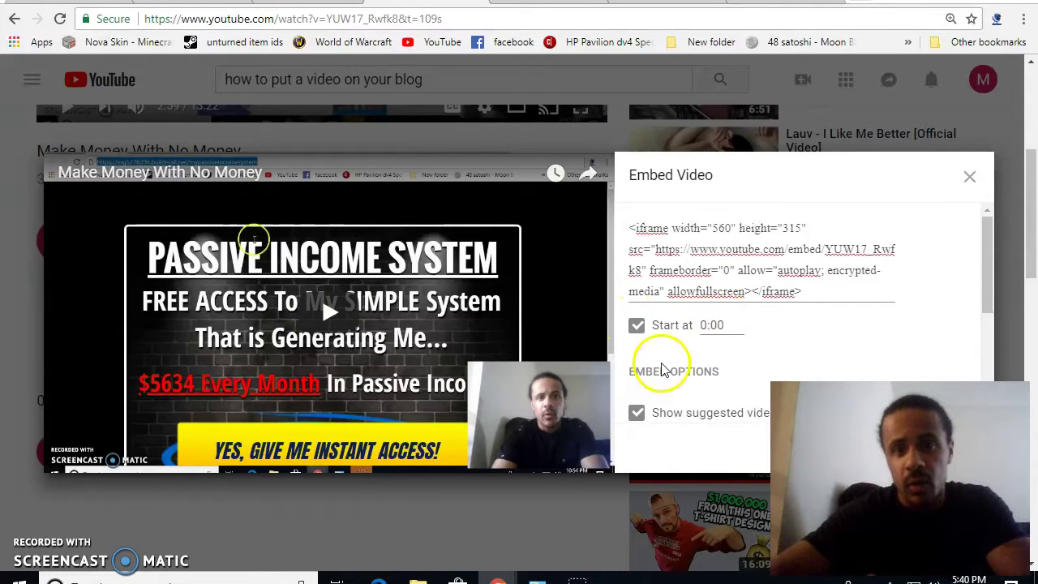
pyautogui.click(638, 416)
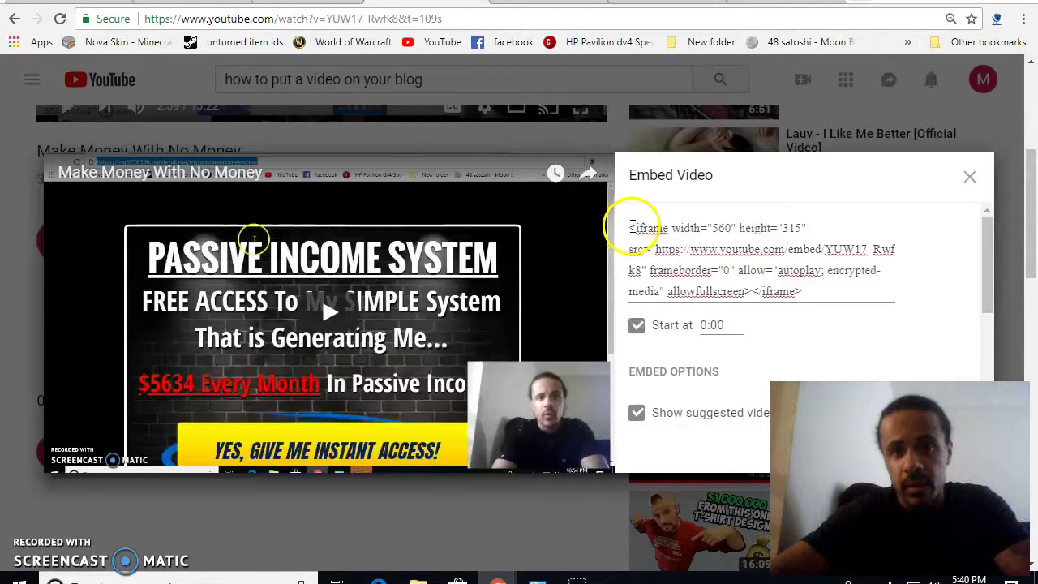
pyautogui.moveTo(630, 227); pyautogui.dragTo(811, 289)
pyautogui.hotkey('ctrl', 'c')
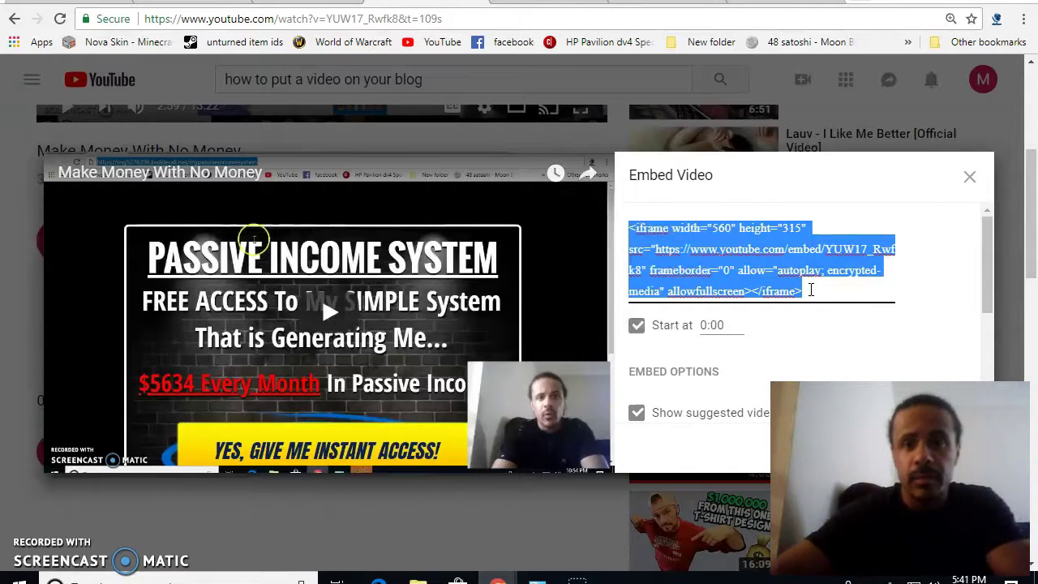
# Return to the new Blogger post and apply centre alignment at the end of the introductory paragraph.
pyautogui.click(211, 4)
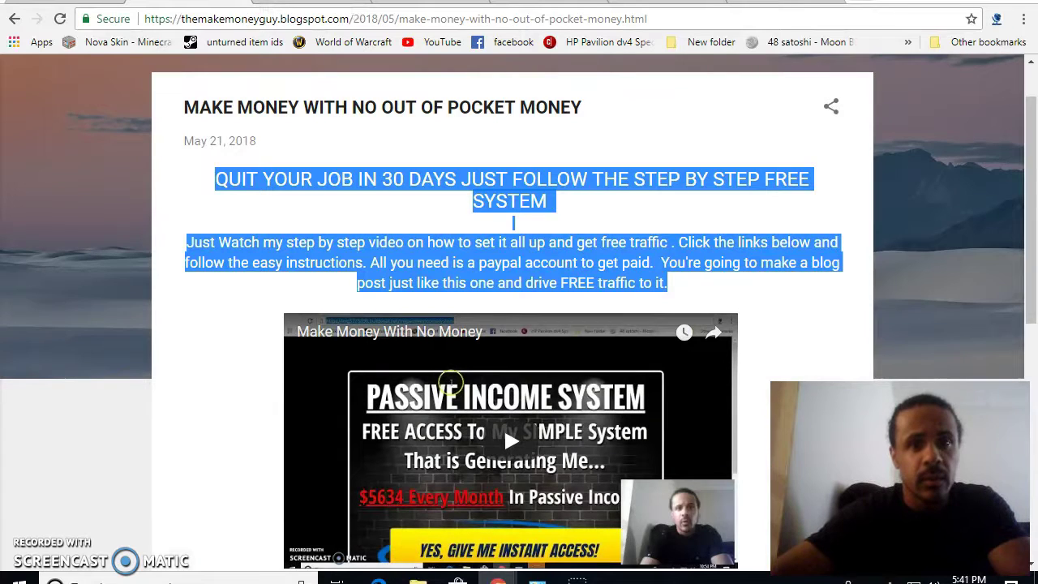
pyautogui.click(154, 4)
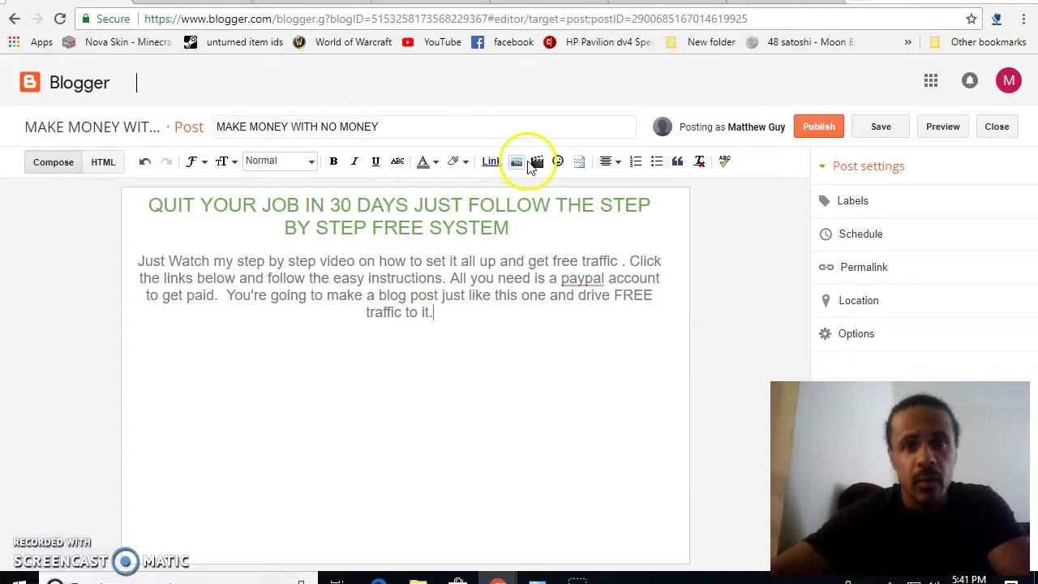
pyautogui.click(605, 163)
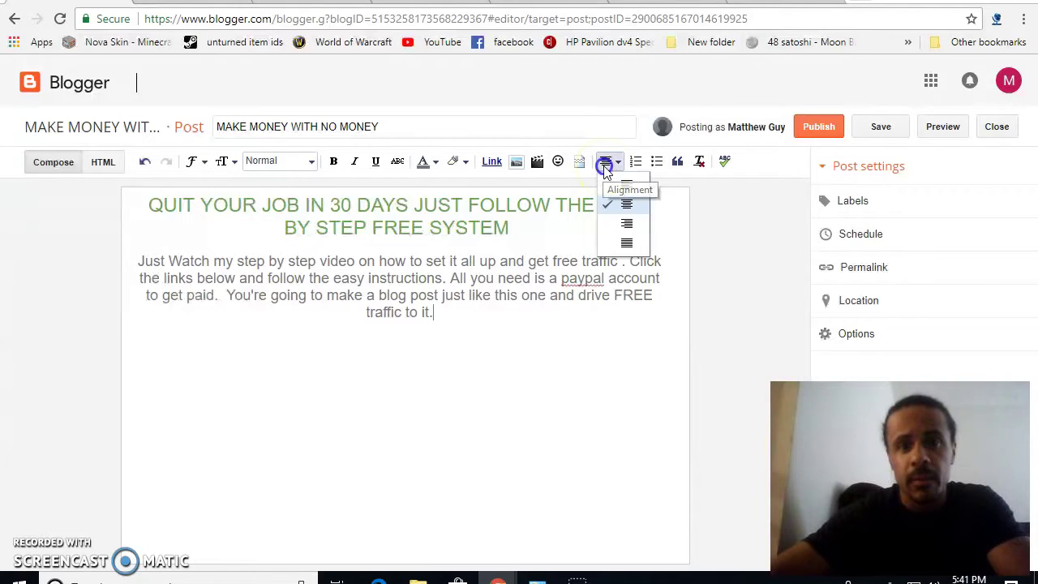
pyautogui.click(622, 209)
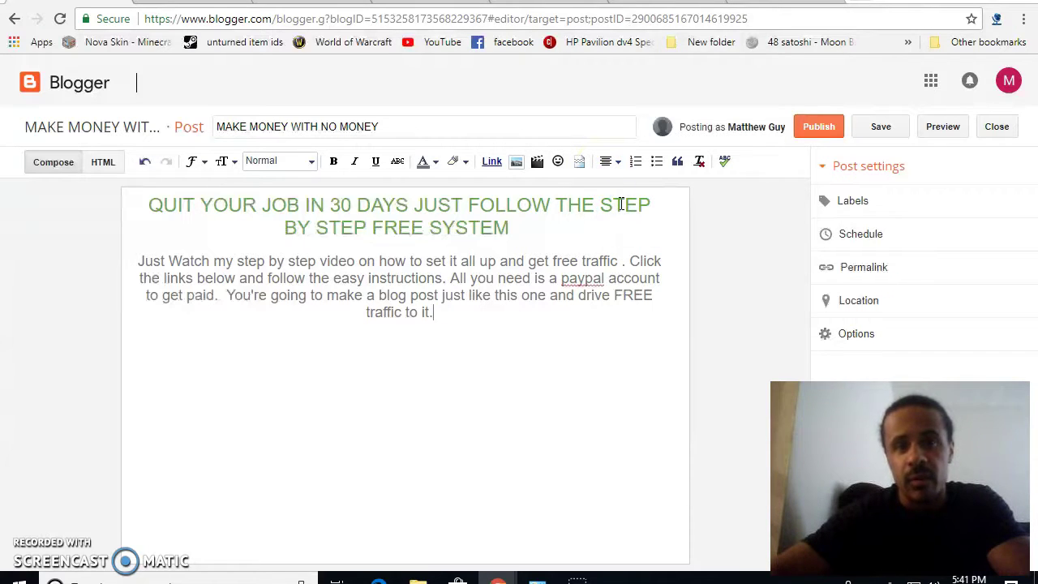
# Insert the video's embed code on its own line before the last closing div in the post's HTML, and return to the visual editor.
pyautogui.click(106, 164)
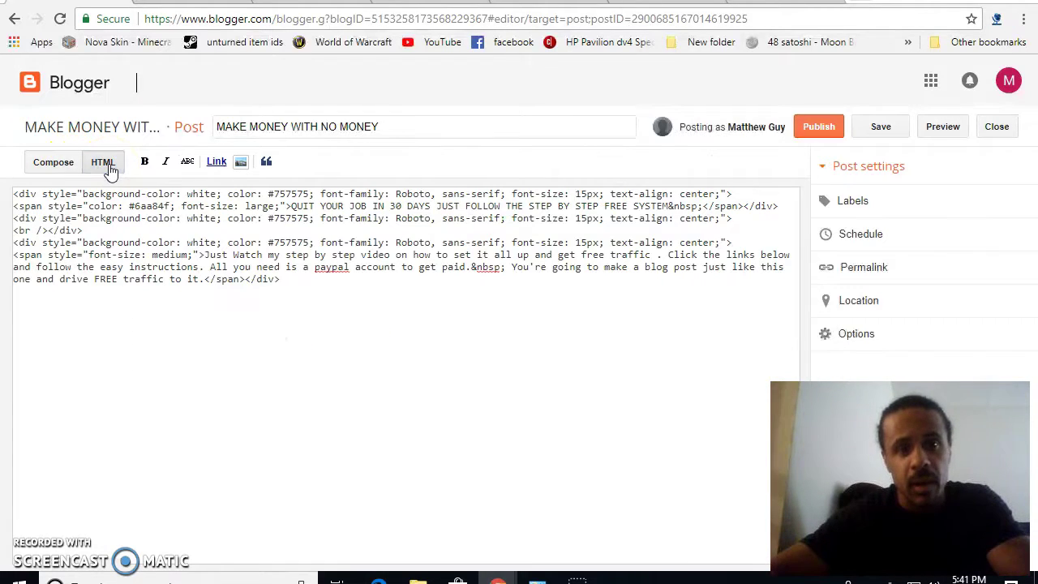
pyautogui.click(243, 278)
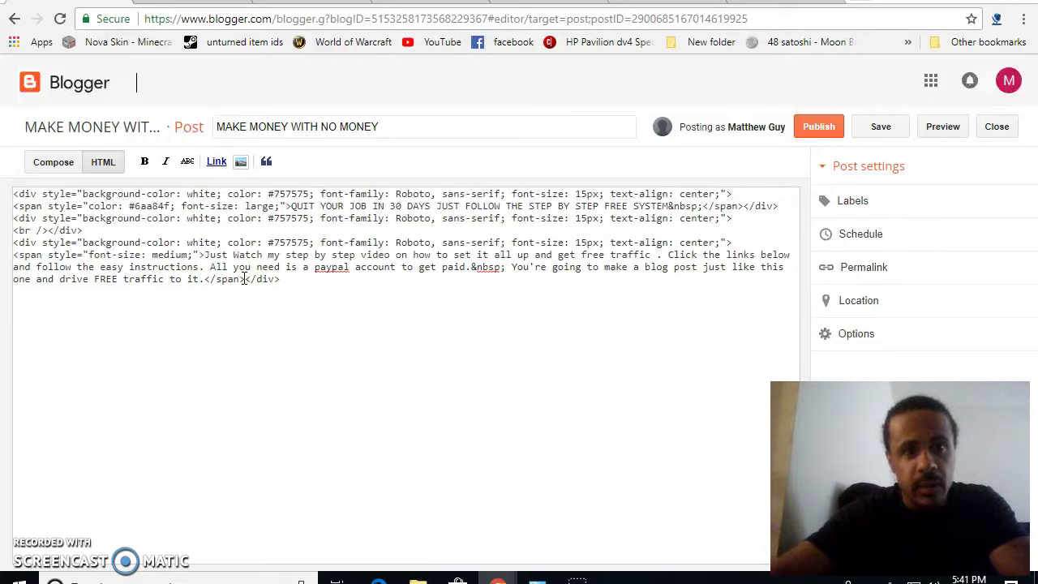
pyautogui.press('Return')
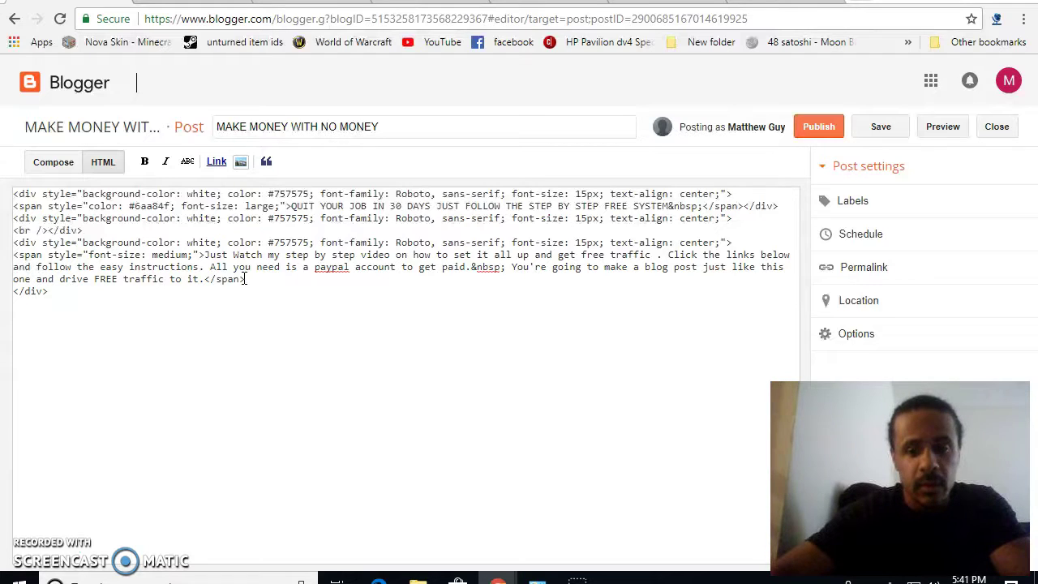
pyautogui.press('Return')
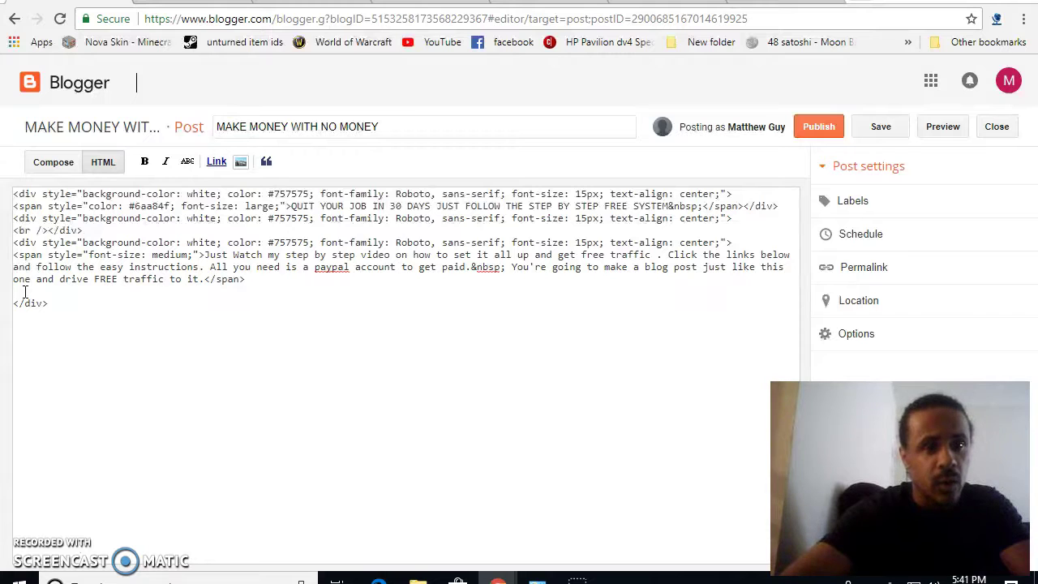
pyautogui.hotkey('ctrl', 'v')
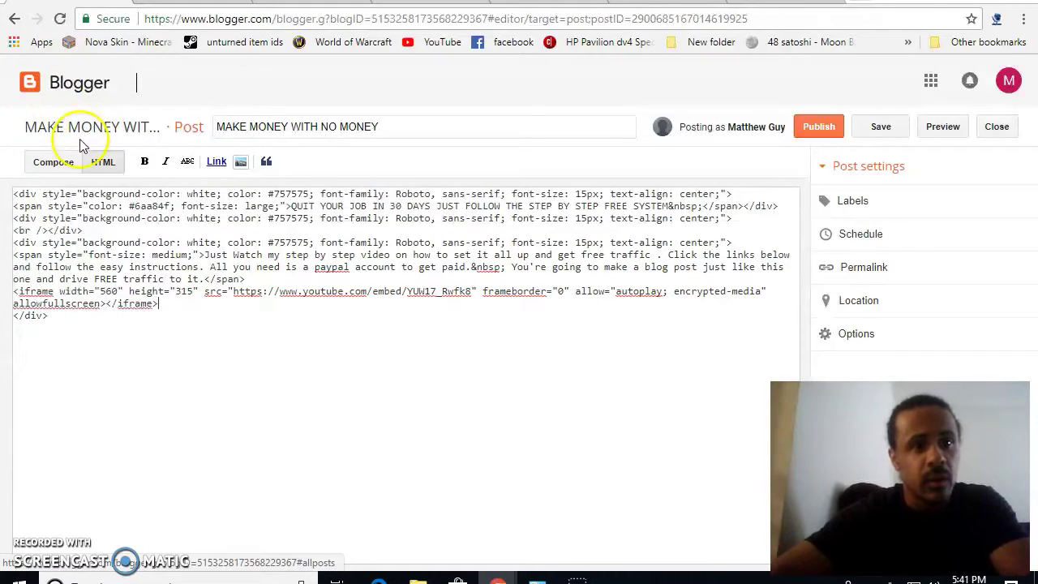
pyautogui.click(53, 163)
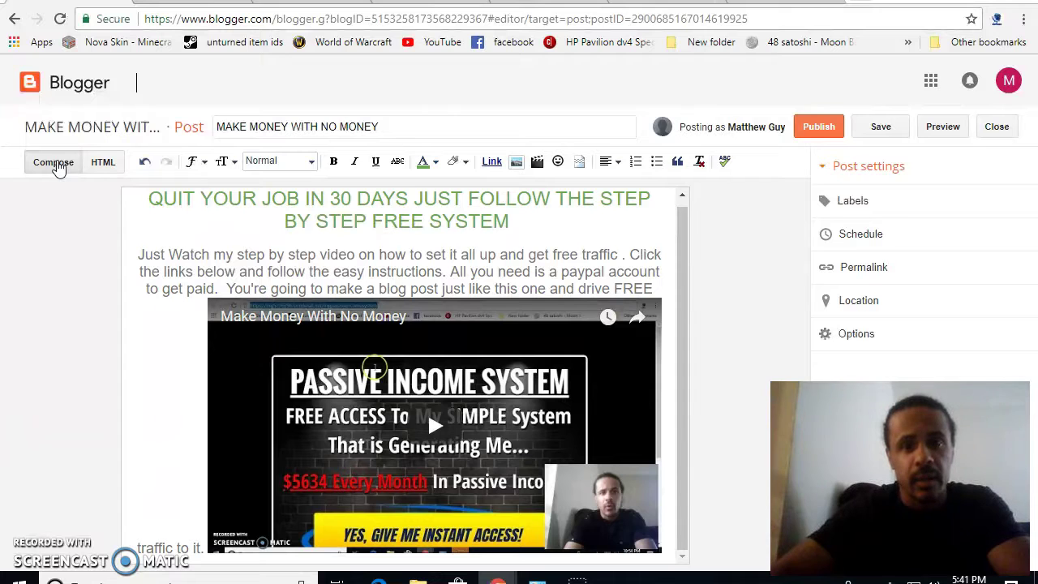
# Add a blank line between the introductory text and the iframe code in the post's HTML, and return to the visual editor.
pyautogui.click(678, 254)
pyautogui.moveTo(681, 289)
pyautogui.mouseDown()
pyautogui.moveTo(679, 251)
pyautogui.moveTo(679, 276)
pyautogui.mouseUp()
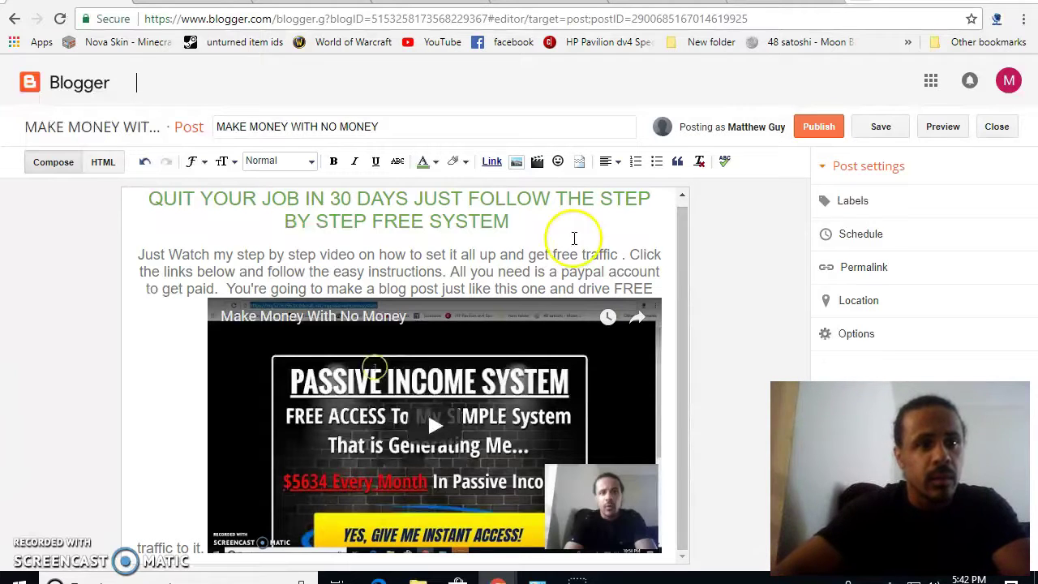
pyautogui.click(102, 167)
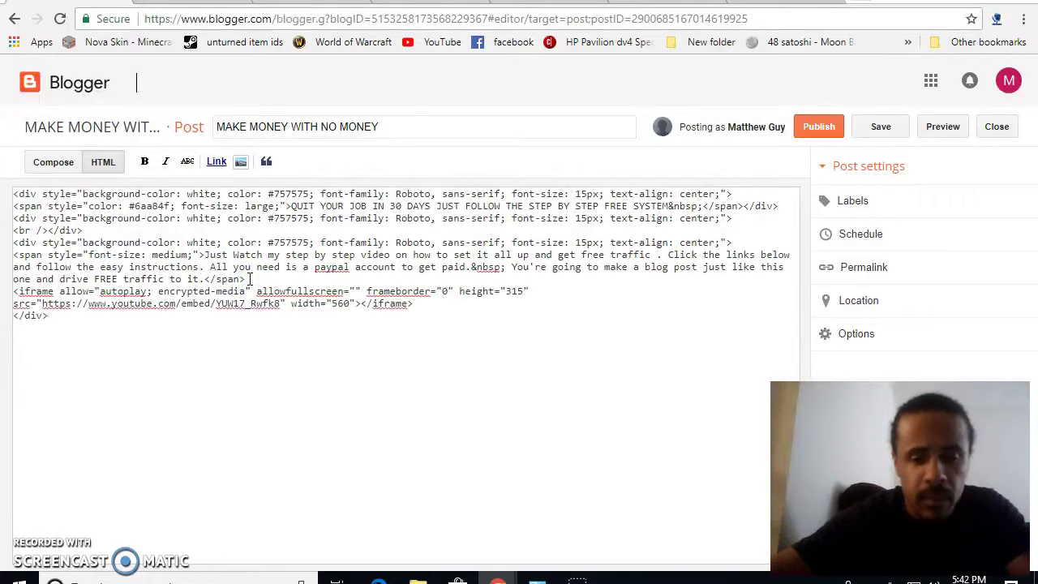
pyautogui.press('Return')
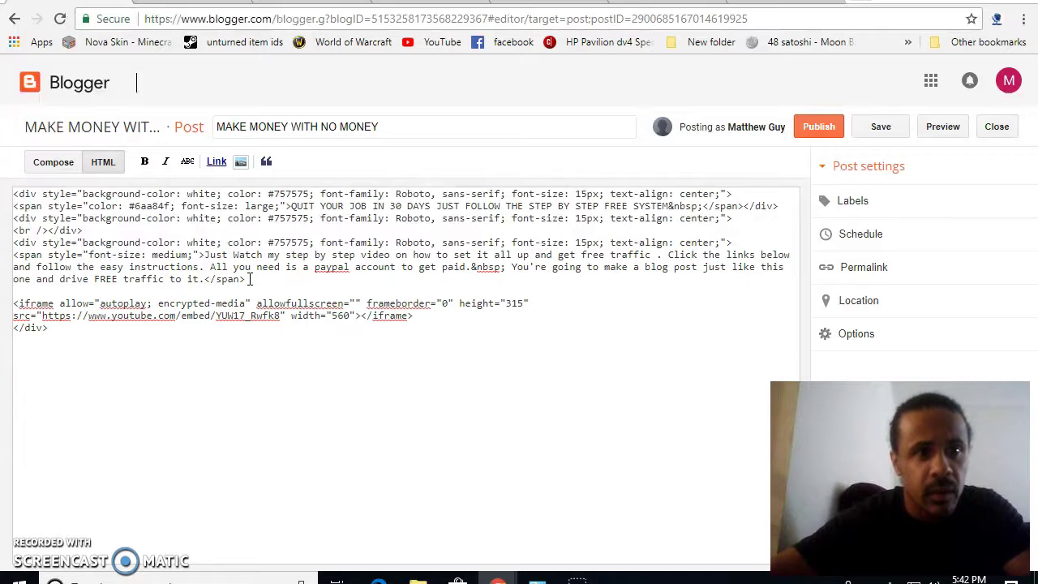
pyautogui.click(54, 163)
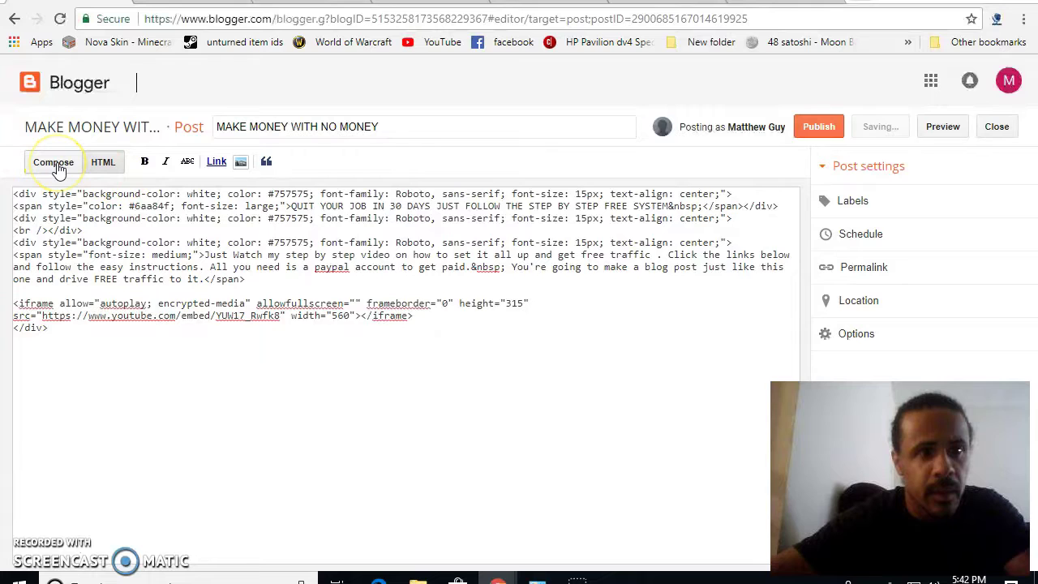
pyautogui.click(53, 163)
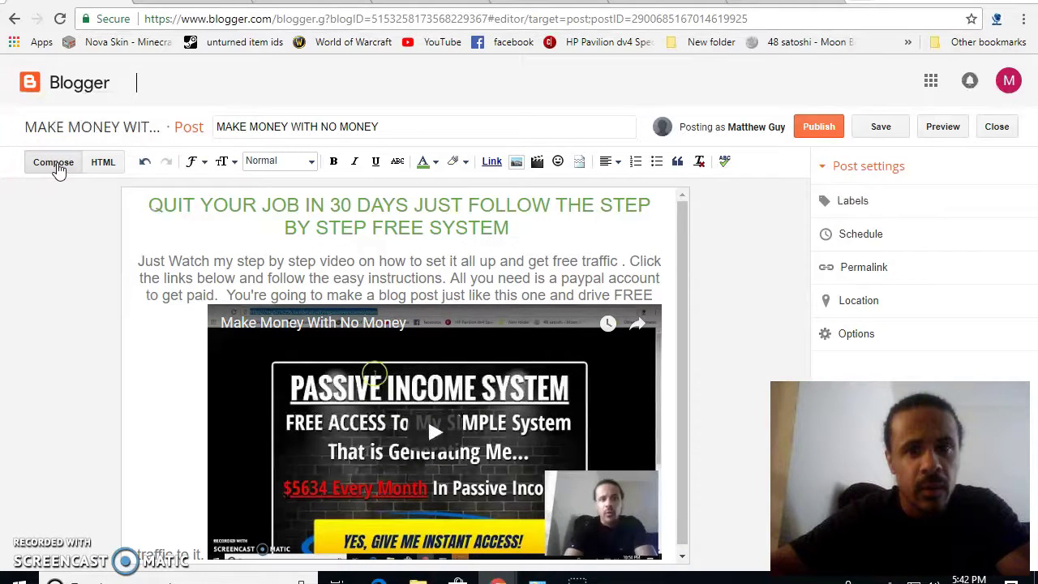
# Reopen the post's HTML and add a long run of blank lines between the iframe code and the last closing div.
pyautogui.click(88, 165)
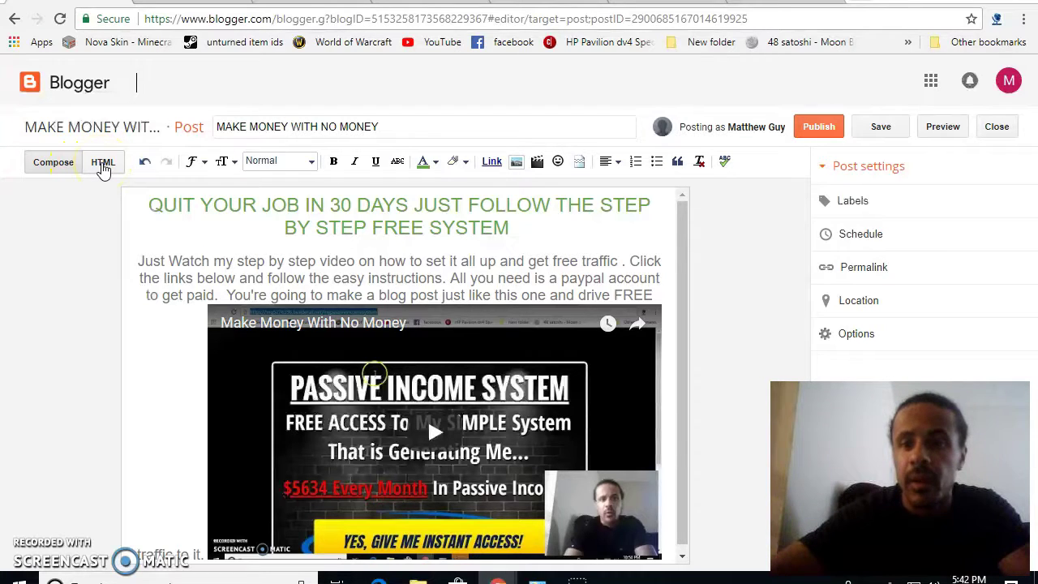
pyautogui.click(103, 164)
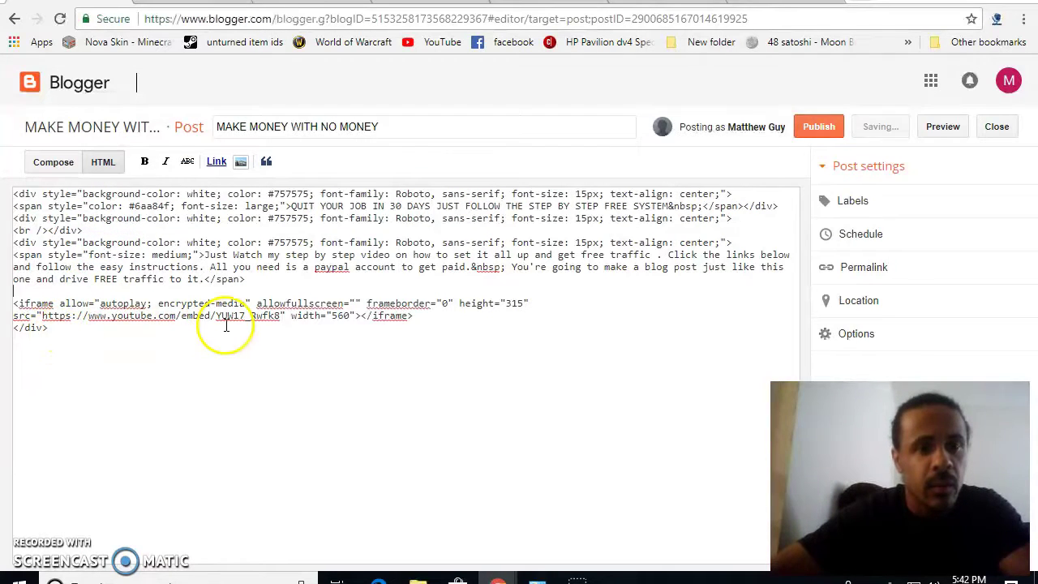
pyautogui.click(430, 320)
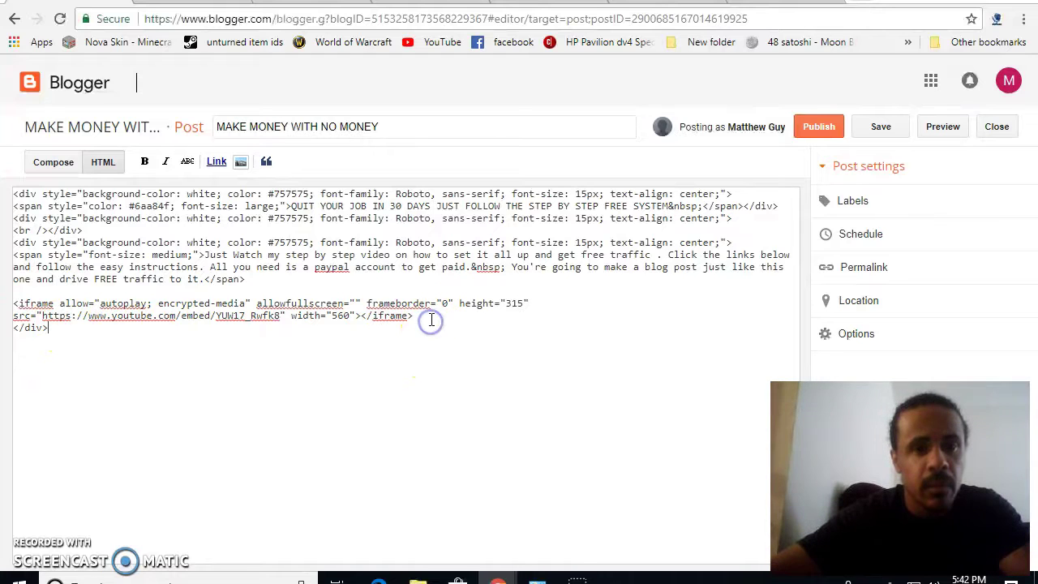
pyautogui.click(430, 317)
pyautogui.press('Return')
pyautogui.press('Return')
pyautogui.press('Return')
pyautogui.press('Return')
pyautogui.press('Return')
pyautogui.press('Return')
pyautogui.press('Return')
pyautogui.press('Return')
pyautogui.press('Return')
pyautogui.press('Return')
pyautogui.press('Return')
pyautogui.press('Return')
pyautogui.press('Return')
pyautogui.press('Return')
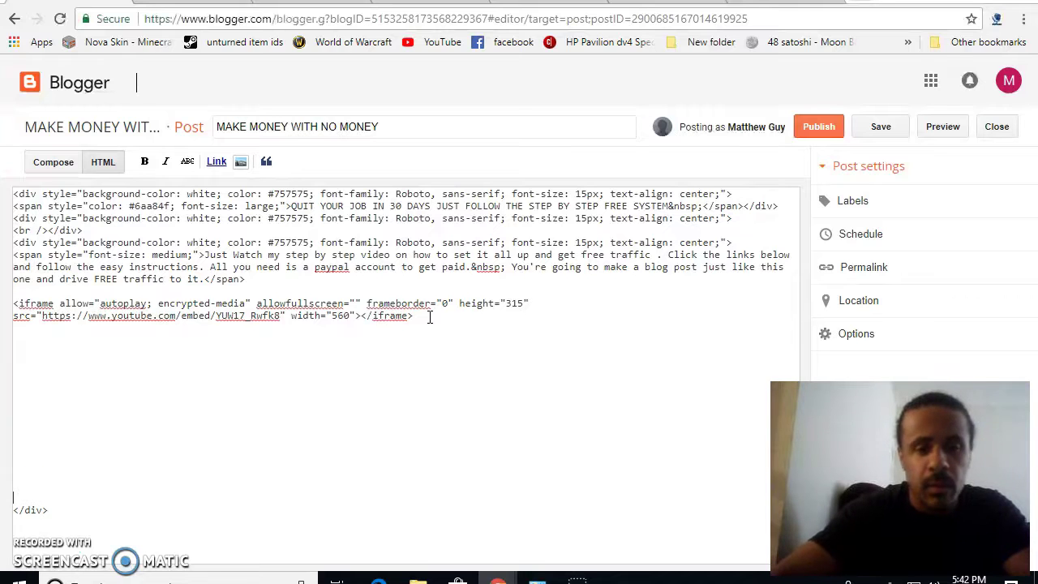
# Delete the blank lines and the entire iframe embed code, joining the last closing div to the end of the introductory text.
pyautogui.press('BackSpace')
pyautogui.press('BackSpace')
pyautogui.press('BackSpace')
pyautogui.press('BackSpace')
pyautogui.press('BackSpace')
pyautogui.press('BackSpace')
pyautogui.press('BackSpace')
pyautogui.press('BackSpace')
pyautogui.press('BackSpace')
pyautogui.press('BackSpace')
pyautogui.press('BackSpace')
pyautogui.press('BackSpace')
pyautogui.press('BackSpace')
pyautogui.press('BackSpace')
pyautogui.press('BackSpace')
pyautogui.press('BackSpace')
pyautogui.press('BackSpace')
pyautogui.press('BackSpace')
pyautogui.press('BackSpace')
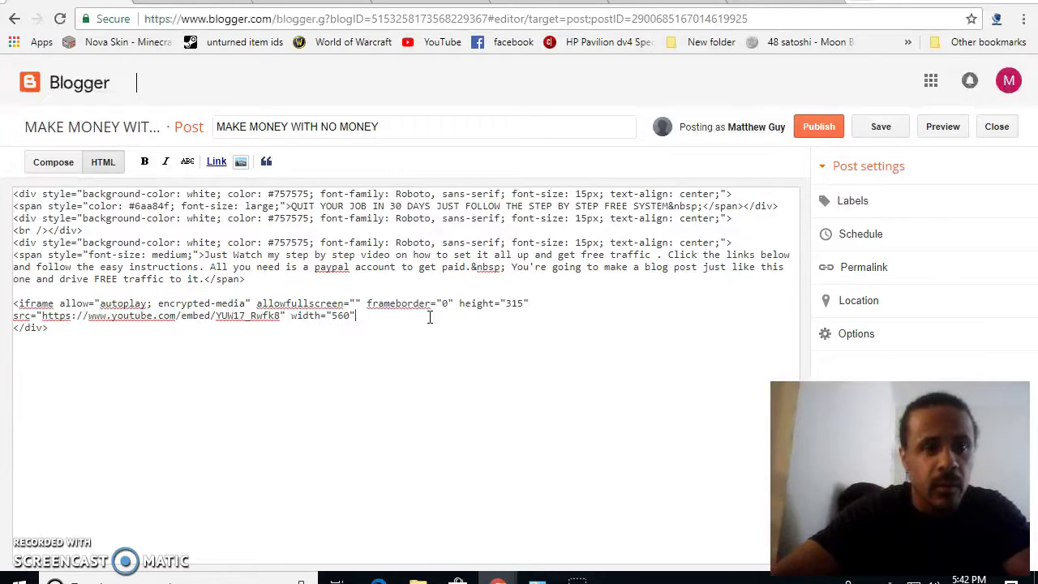
pyautogui.press('BackSpace')
pyautogui.press('BackSpace')
pyautogui.press('BackSpace')
pyautogui.press('BackSpace')
pyautogui.press('BackSpace')
pyautogui.press('BackSpace')
pyautogui.press('BackSpace')
pyautogui.press('BackSpace')
pyautogui.press('BackSpace')
pyautogui.press('BackSpace')
pyautogui.press('BackSpace')
pyautogui.press('BackSpace')
pyautogui.press('BackSpace')
pyautogui.press('BackSpace')
pyautogui.press('BackSpace')
pyautogui.press('BackSpace')
pyautogui.press('BackSpace')
pyautogui.press('BackSpace')
pyautogui.press('BackSpace')
pyautogui.press('BackSpace')
pyautogui.press('BackSpace')
pyautogui.press('BackSpace')
pyautogui.press('BackSpace')
pyautogui.press('BackSpace')
pyautogui.press('BackSpace')
pyautogui.press('BackSpace')
pyautogui.press('BackSpace')
pyautogui.press('BackSpace')
pyautogui.press('BackSpace')
pyautogui.press('BackSpace')
pyautogui.press('BackSpace')
pyautogui.press('BackSpace')
pyautogui.press('BackSpace')
pyautogui.press('BackSpace')
pyautogui.press('BackSpace')
pyautogui.press('BackSpace')
pyautogui.press('BackSpace')
pyautogui.press('BackSpace')
pyautogui.press('BackSpace')
pyautogui.press('BackSpace')
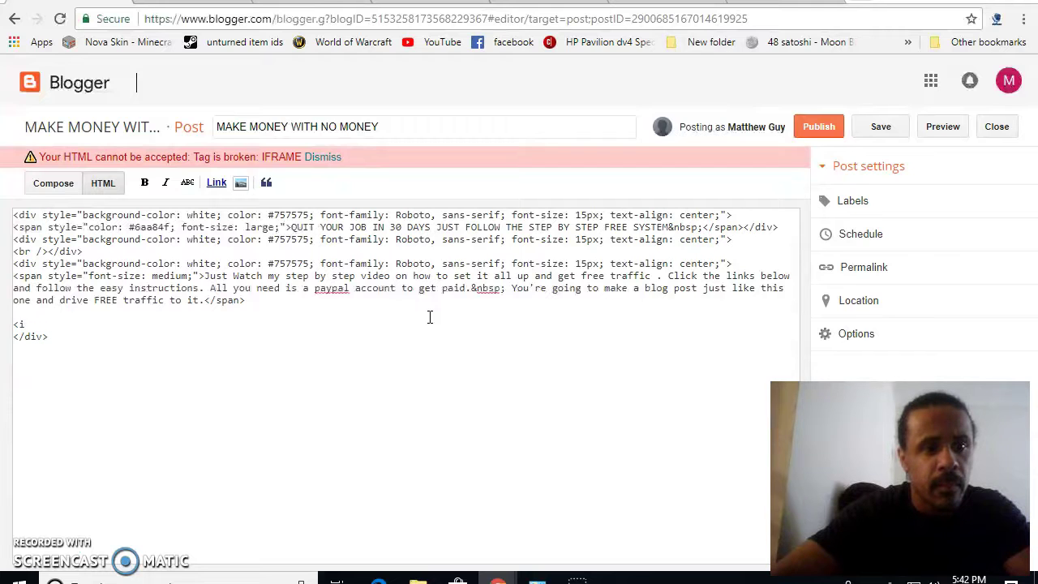
pyautogui.press('BackSpace')
pyautogui.press('BackSpace')
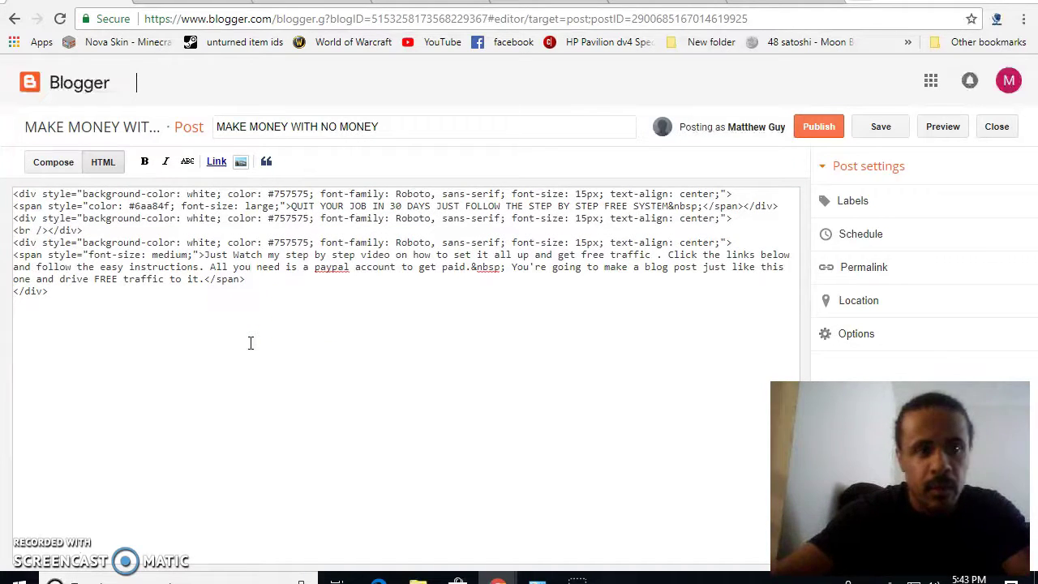
pyautogui.press('BackSpace')
# Paste the video's iframe embed code below the last closing div in the HTML, and return to the visual editor.
pyautogui.click(318, 285)
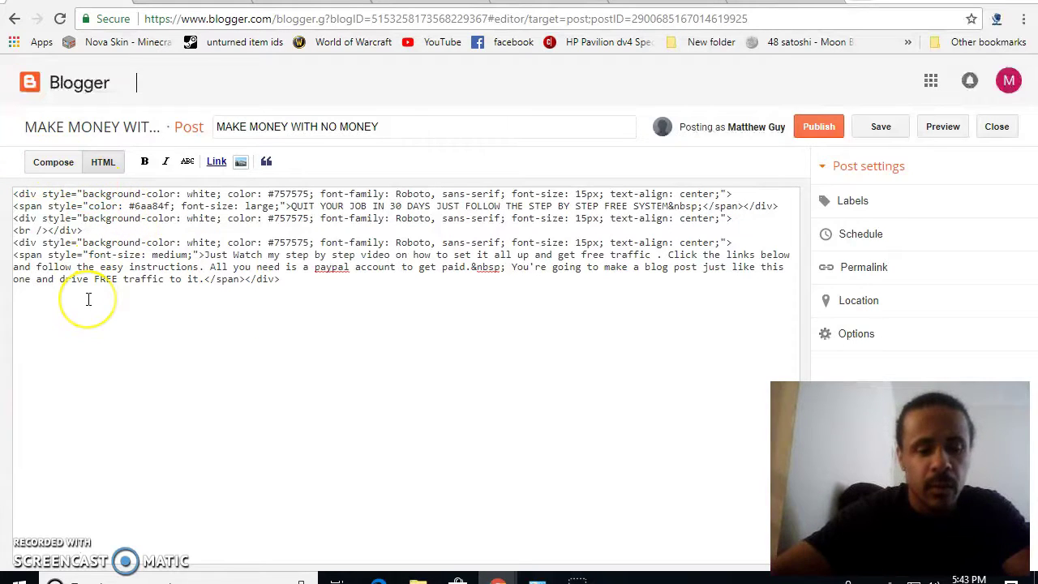
pyautogui.write('<iframe width="560" height="315" src="https://www.youtube.com/embed/YUW17_Rwfk8" frameborder="0" allow="autoplay; encrypted-media" allowfullscreen></iframe>')
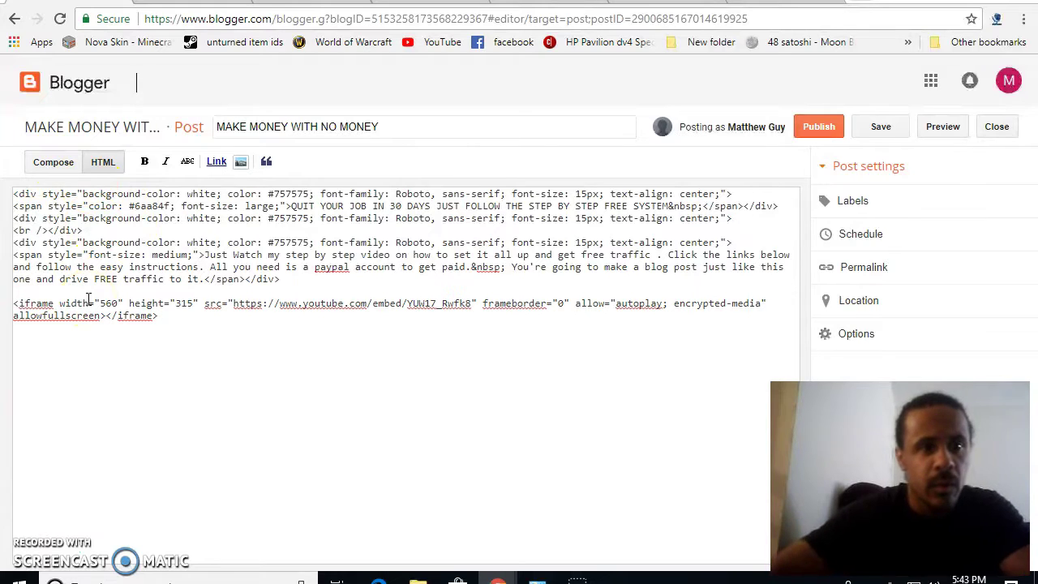
pyautogui.click(62, 168)
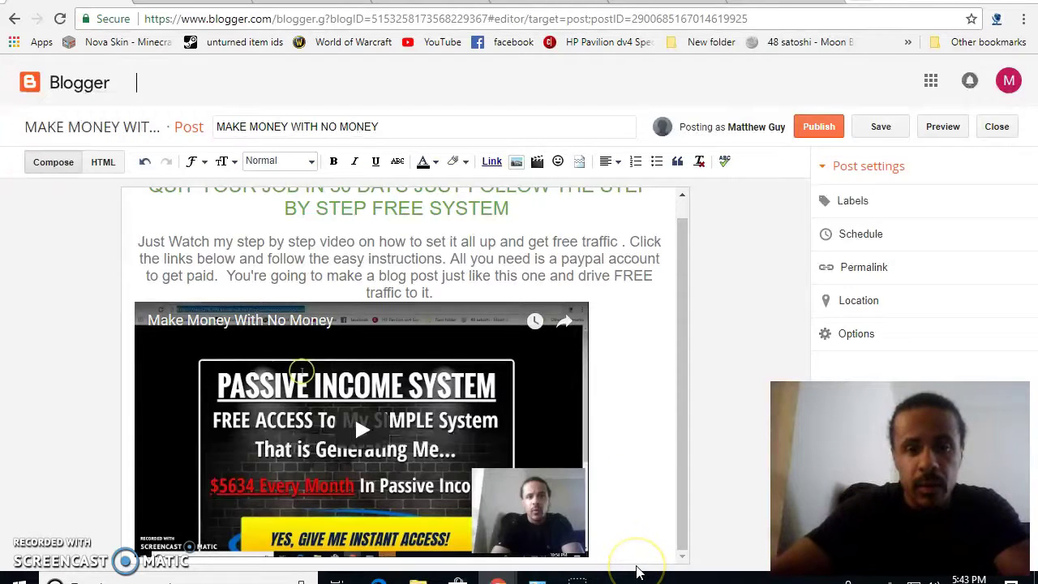
# Apply centre alignment to the empty line below the embedded video.
pyautogui.scroll(-1, 636, 568)
pyautogui.scroll(-1, 636, 568)
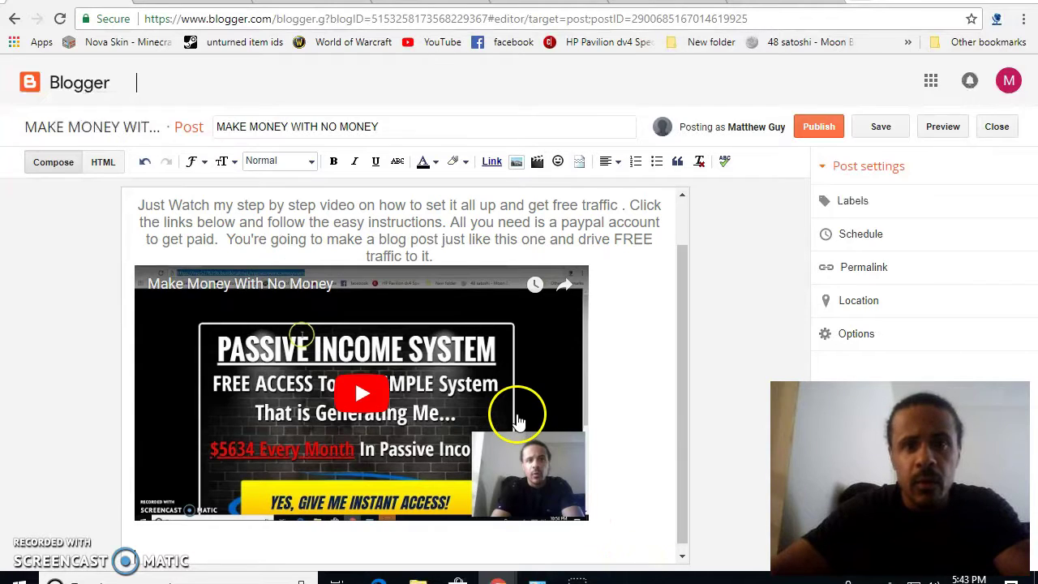
pyautogui.click(612, 163)
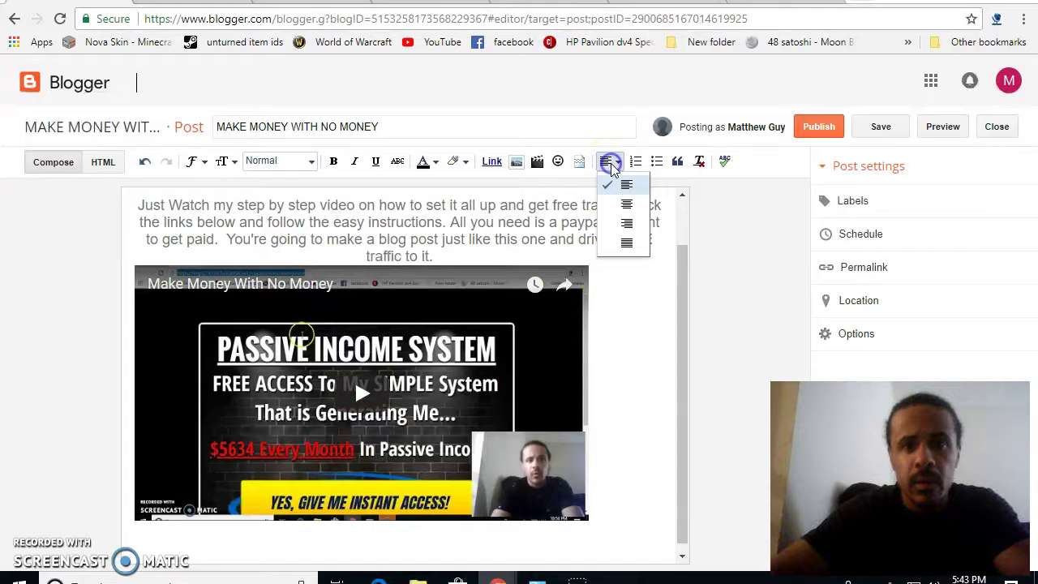
pyautogui.click(621, 205)
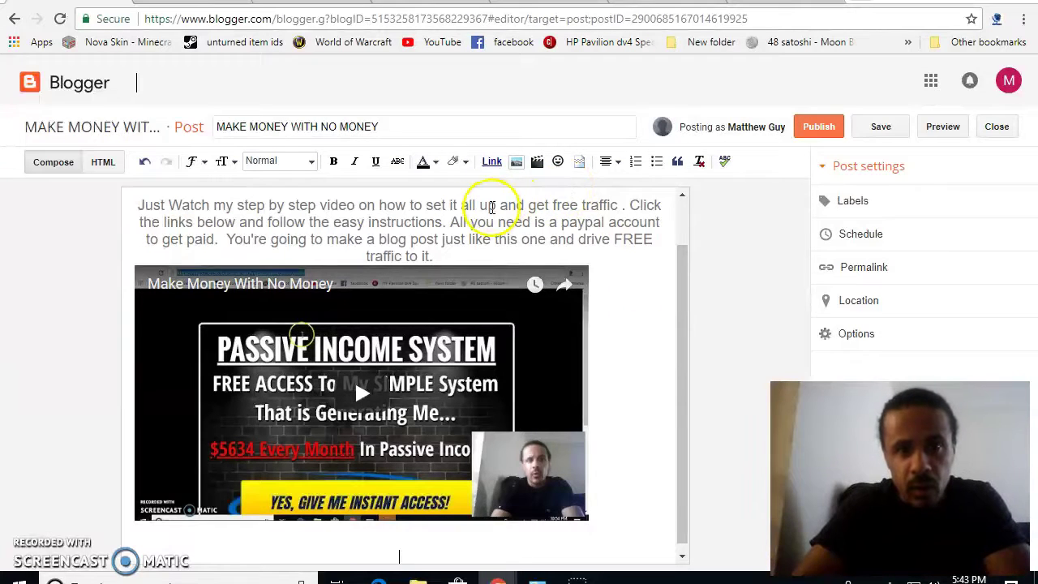
# Start a link below the embedded video, then switch to the YouTube video "Make Money With No Money" and copy its web address.
pyautogui.click(492, 162)
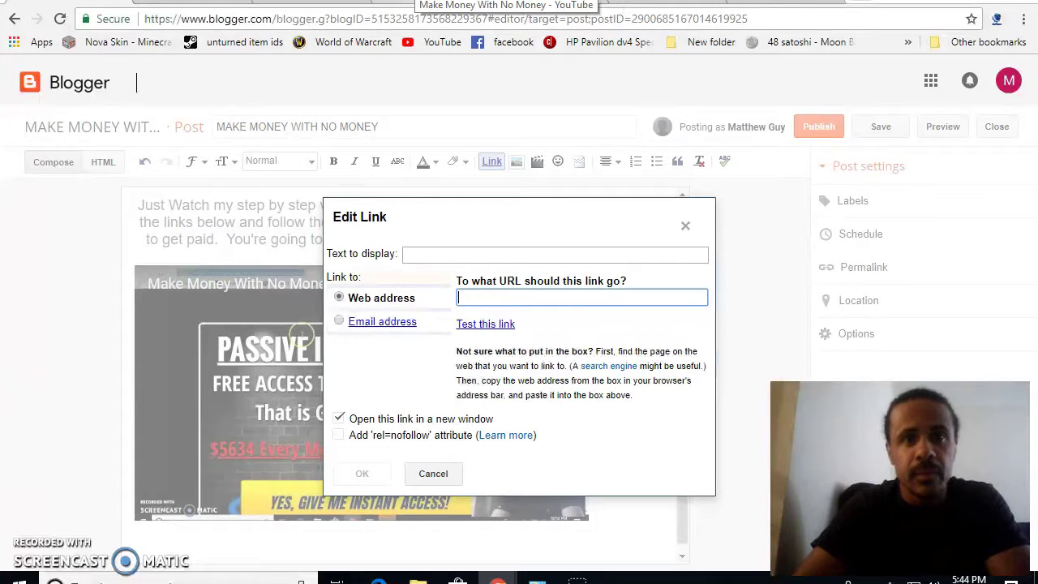
pyautogui.click(506, 2)
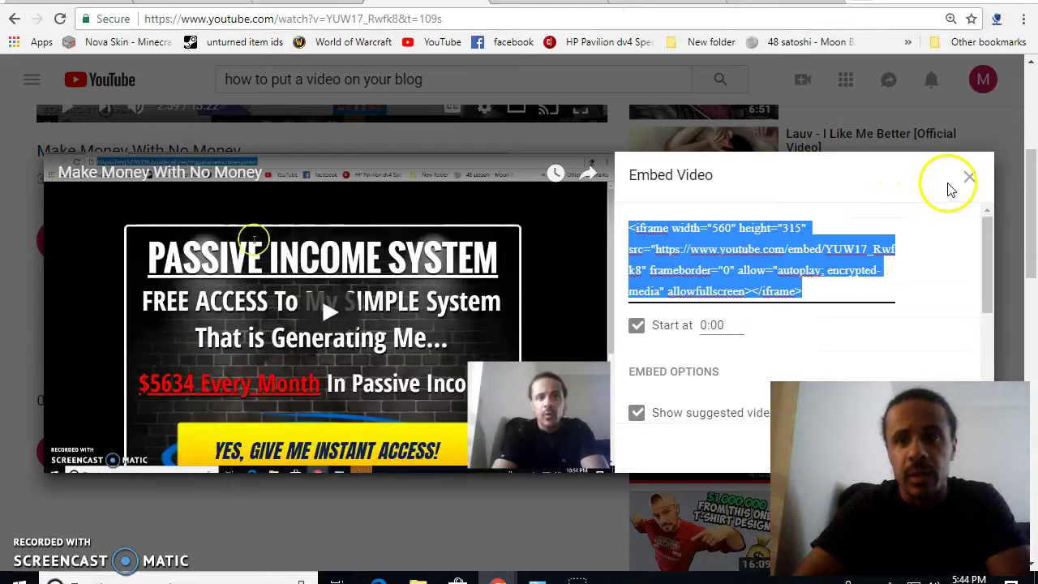
pyautogui.click(977, 185)
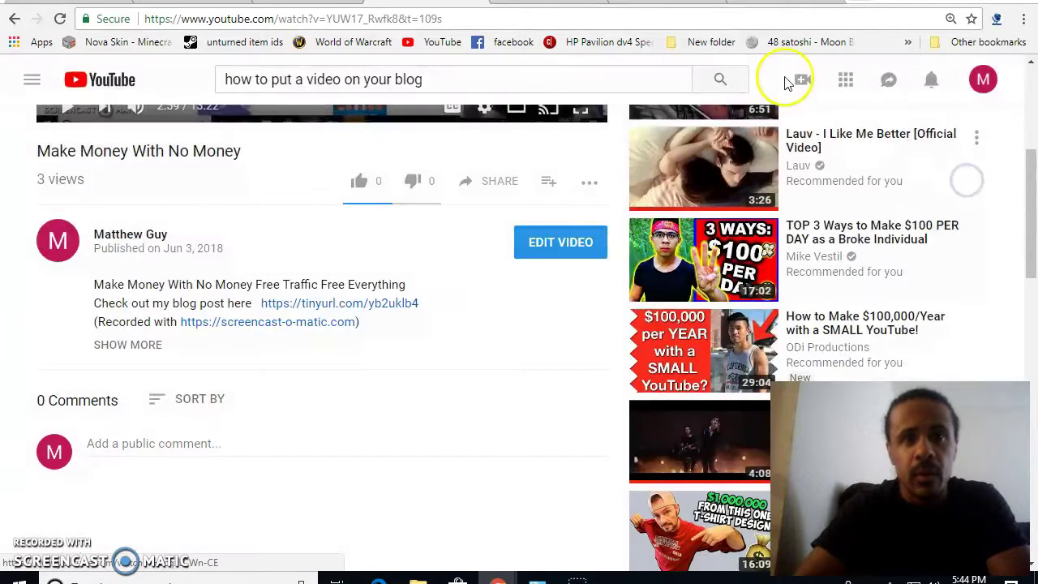
pyautogui.doubleClick(513, 20)
pyautogui.tripleClick(514, 19)
pyautogui.hotkey('ctrl', 'c')
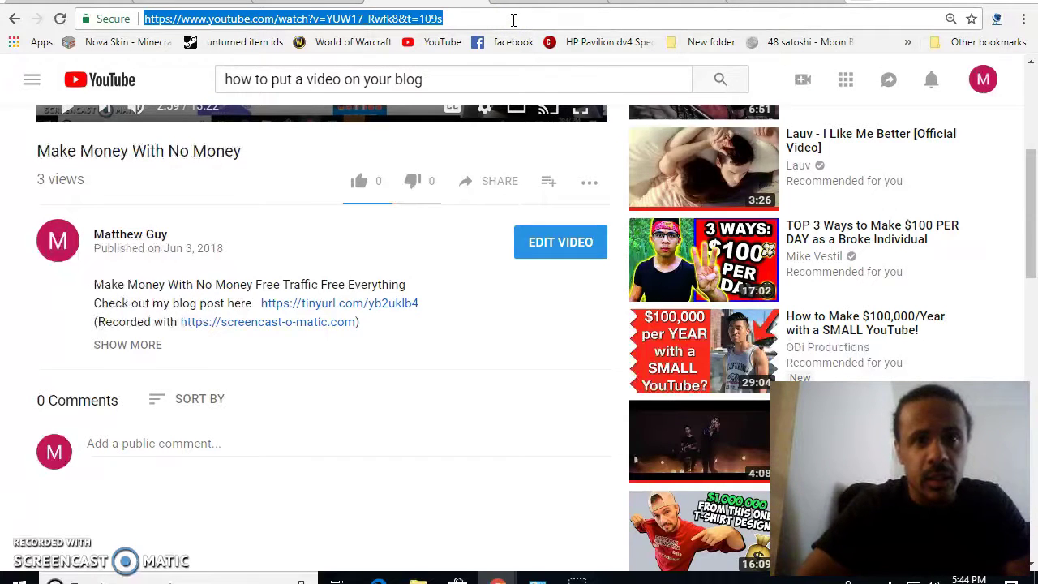
# Return to the Blogger post and insert a link to the copied YouTube address with the display text "VIDEO 1".
pyautogui.hotkey('alt', 'Left')
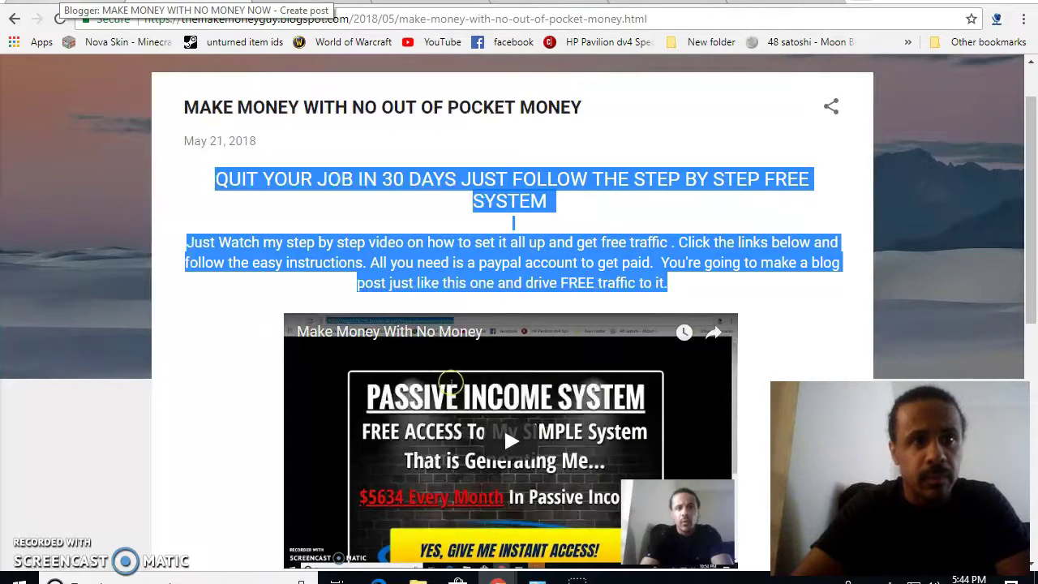
pyautogui.click(65, 3)
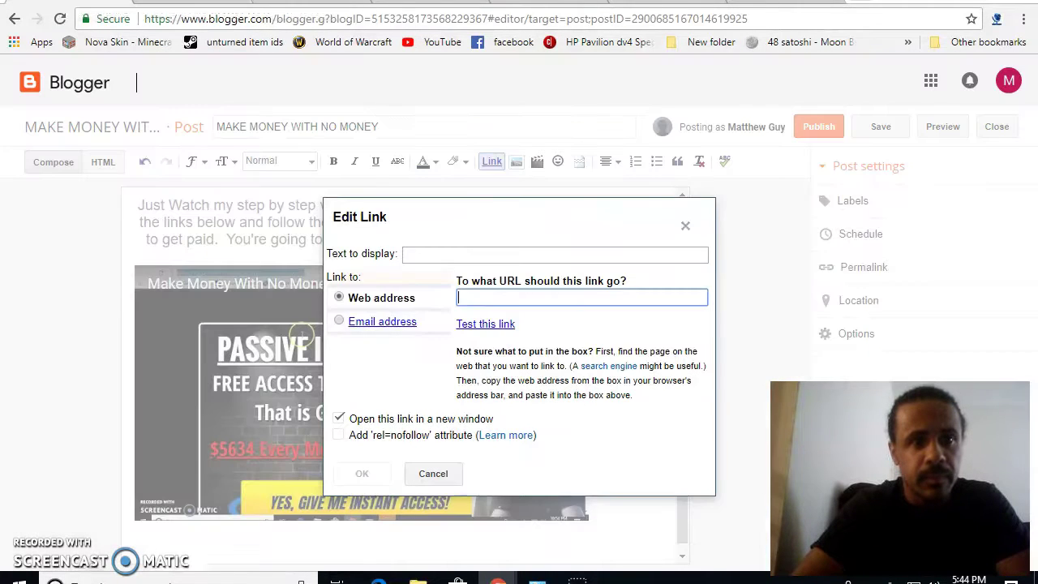
pyautogui.click(500, 298)
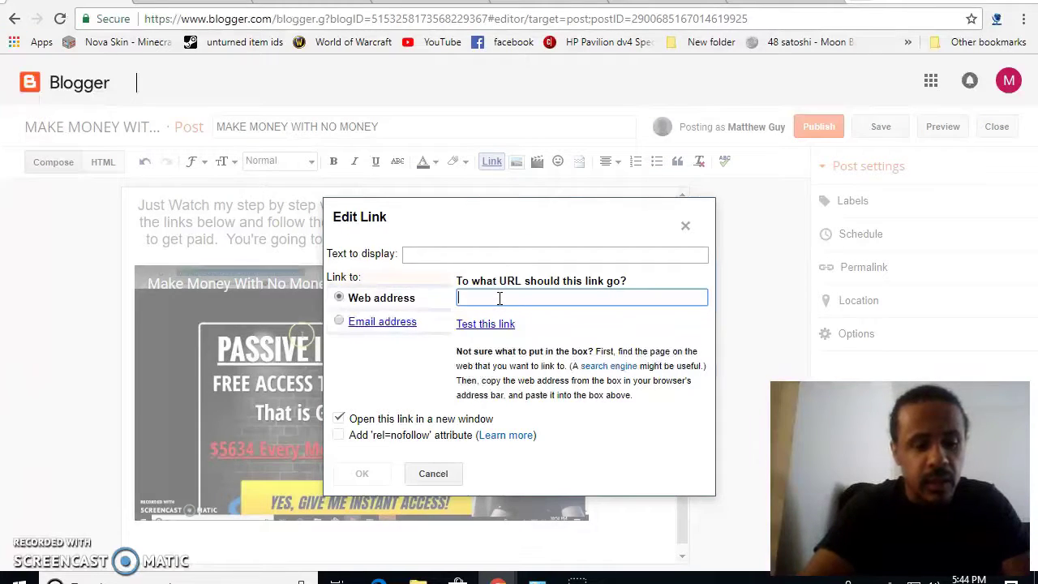
pyautogui.hotkey('ctrl', 'v')
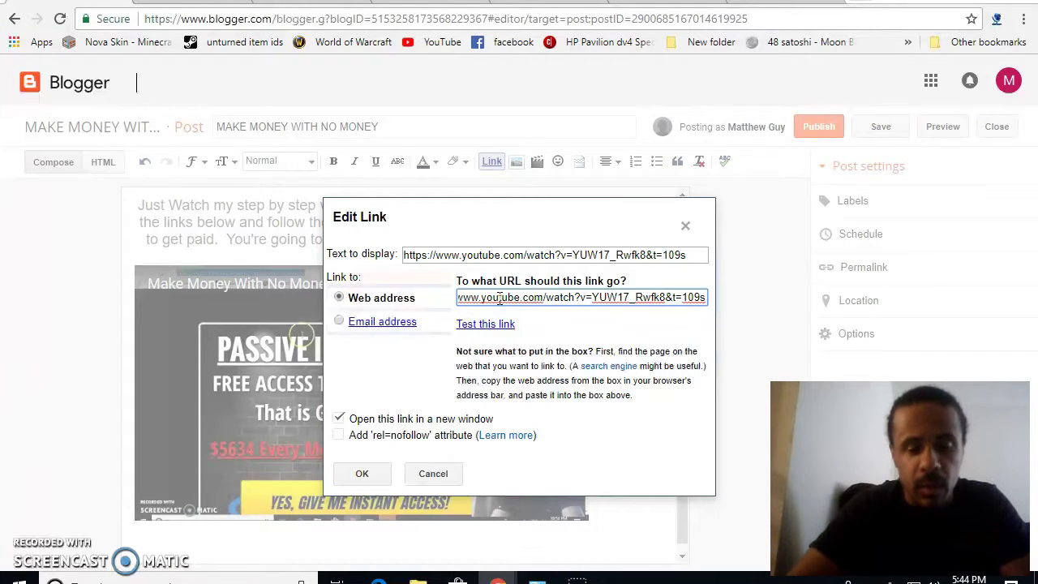
pyautogui.click(700, 255)
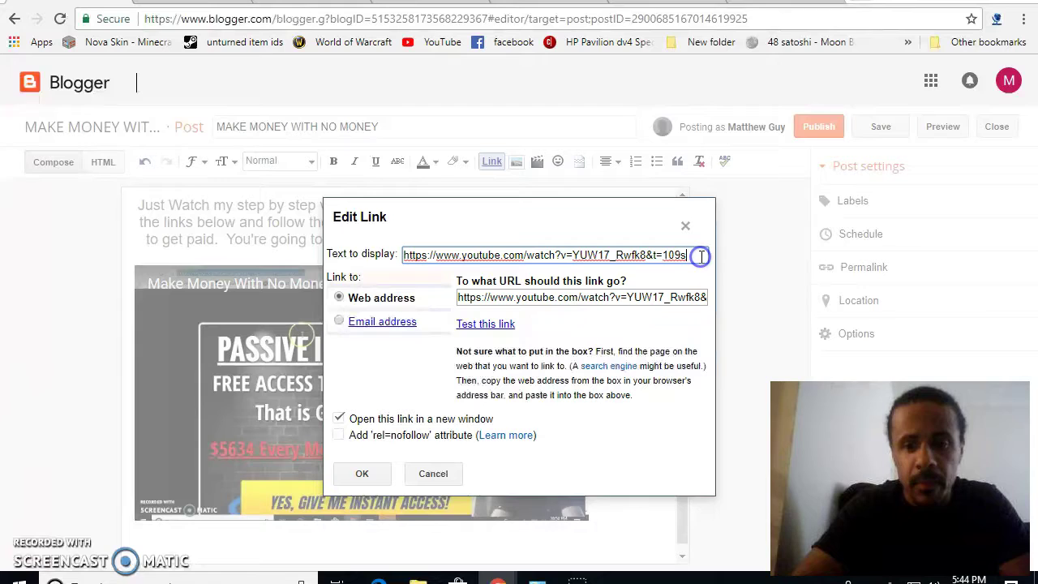
pyautogui.press('BackSpace')
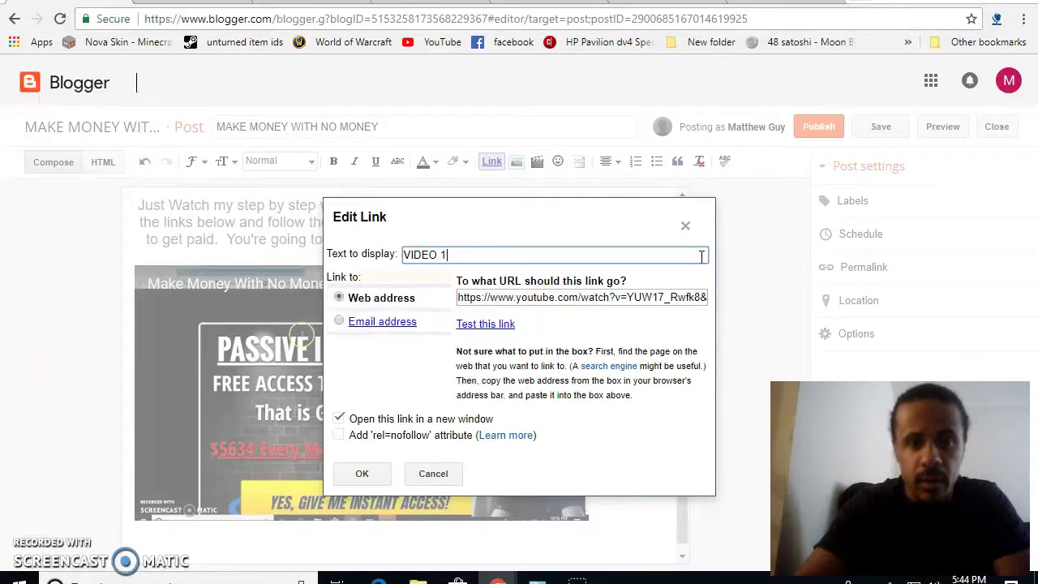
pyautogui.click(702, 256)
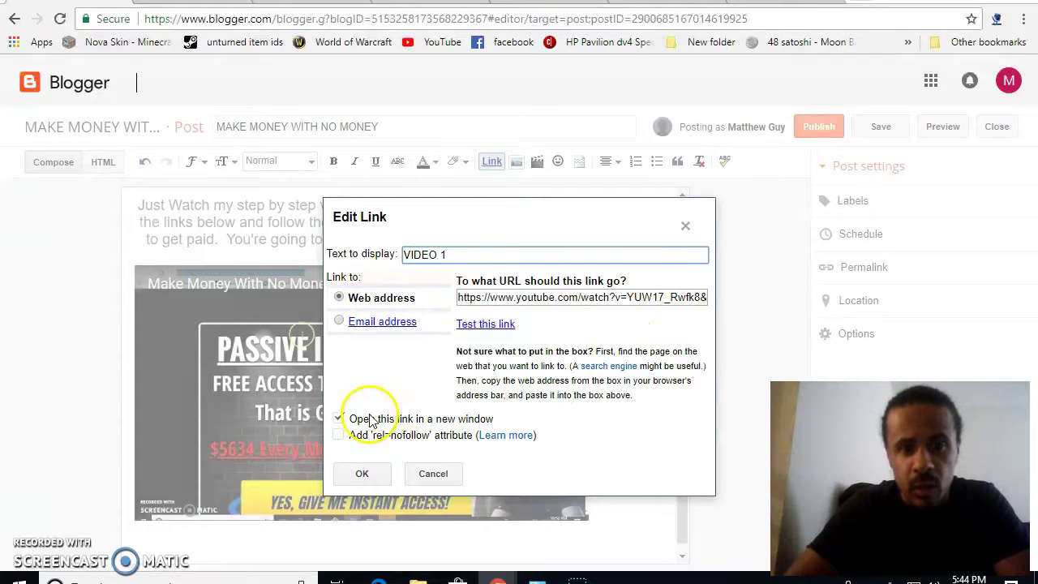
pyautogui.click(363, 474)
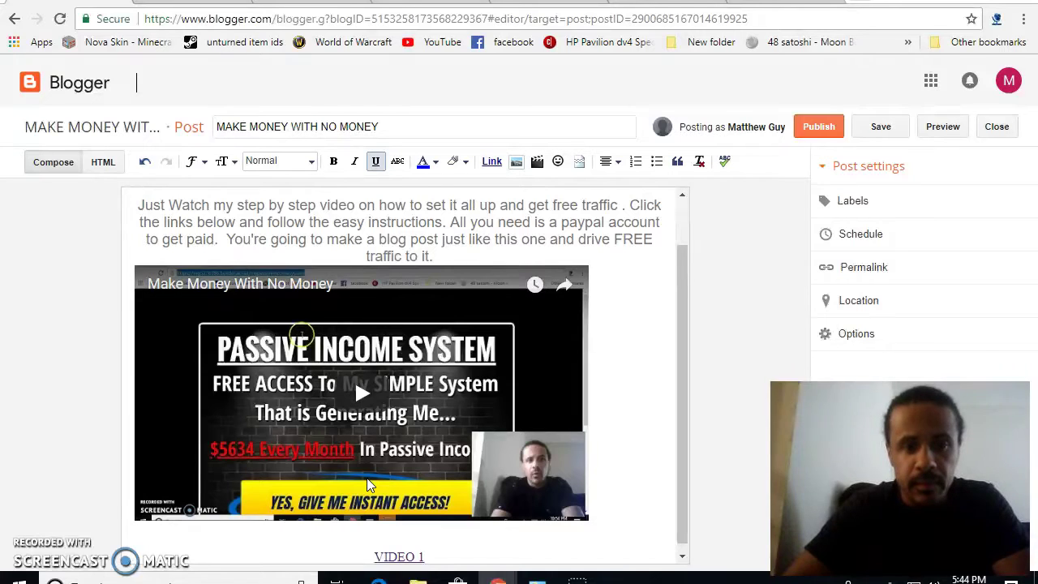
# Check the target of the "VIDEO 1" link, and copy the web address of the YouTube video "Make Money With No Money".
pyautogui.click(404, 553)
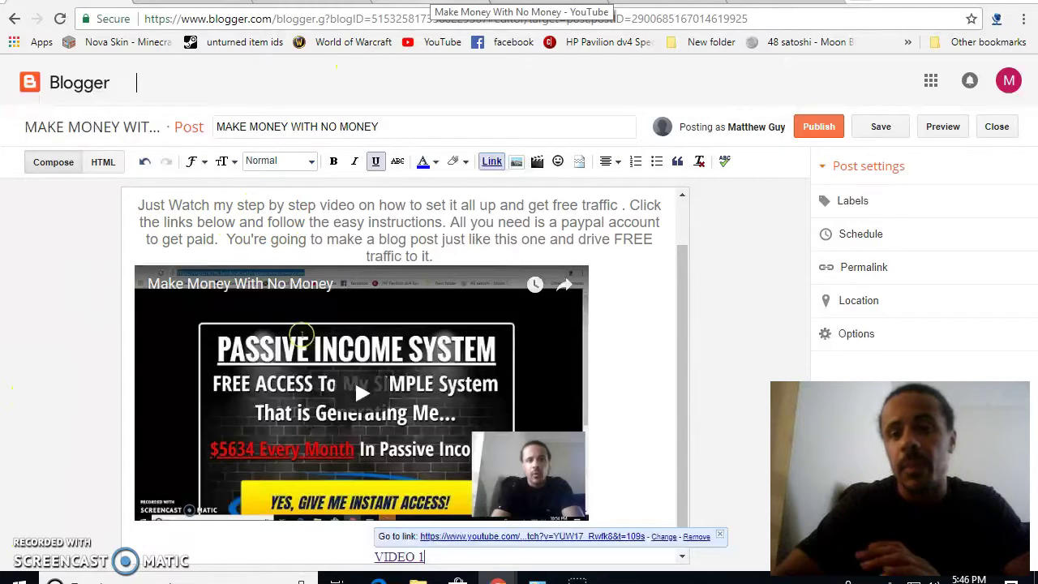
pyautogui.click(438, 2)
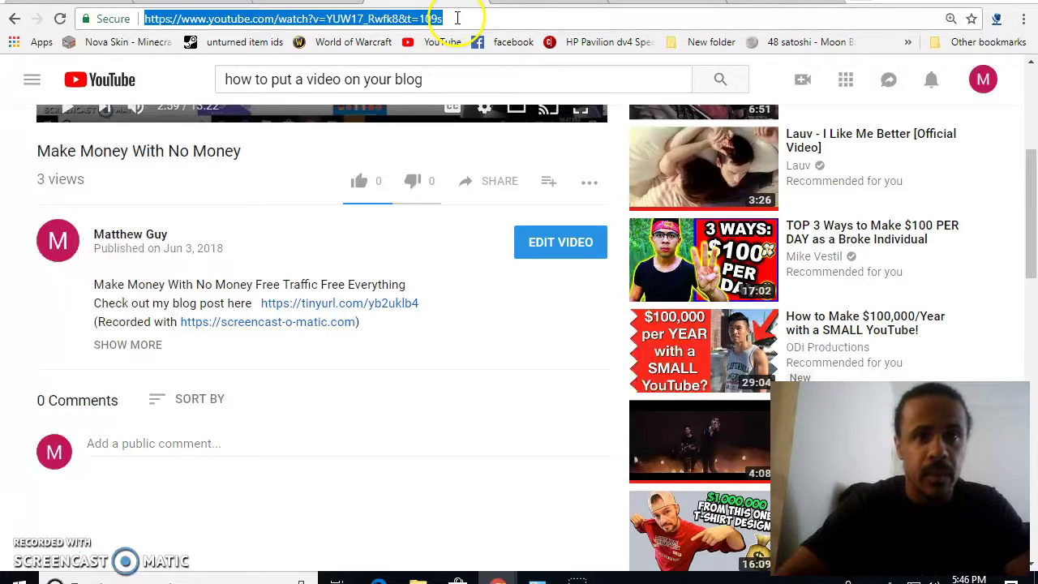
pyautogui.doubleClick(456, 18)
pyautogui.click(457, 18)
pyautogui.hotkey('ctrl', 'c')
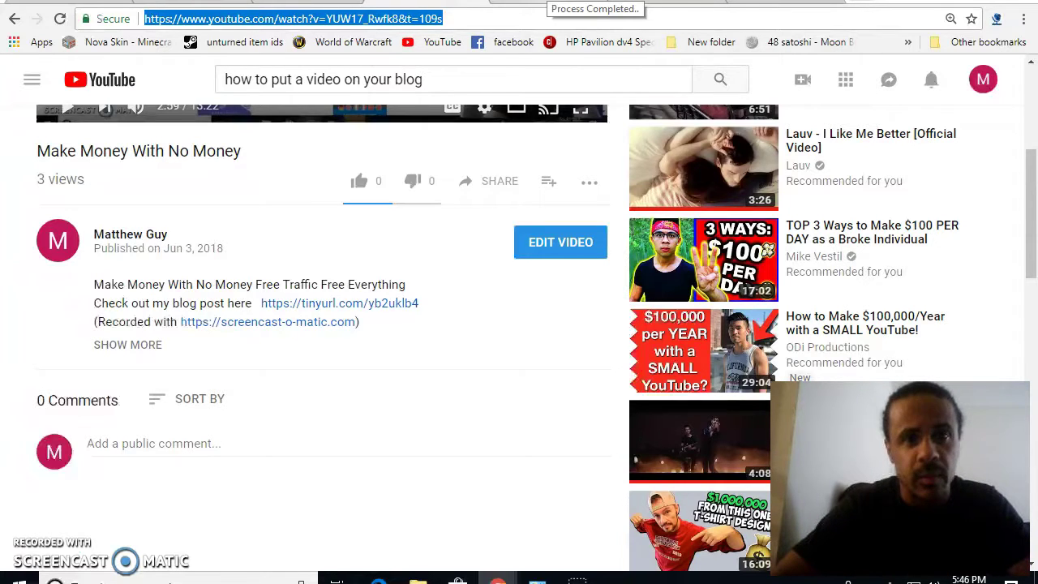
# Switch to 9xBuddy, replace the video address with the copied YouTube address, and try to fetch its download links.
pyautogui.click(547, 1)
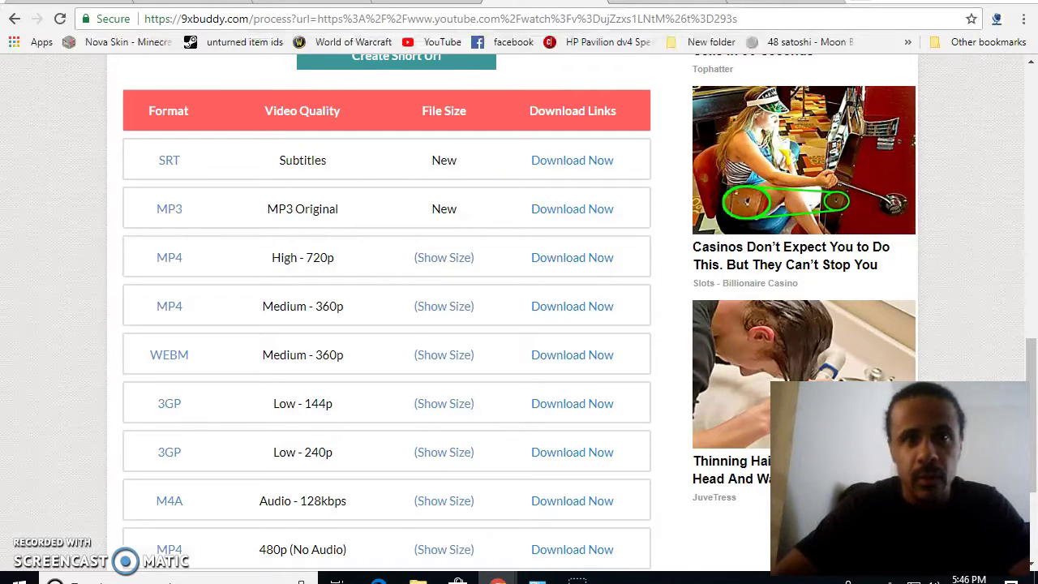
pyautogui.scroll(10, 70, 151)
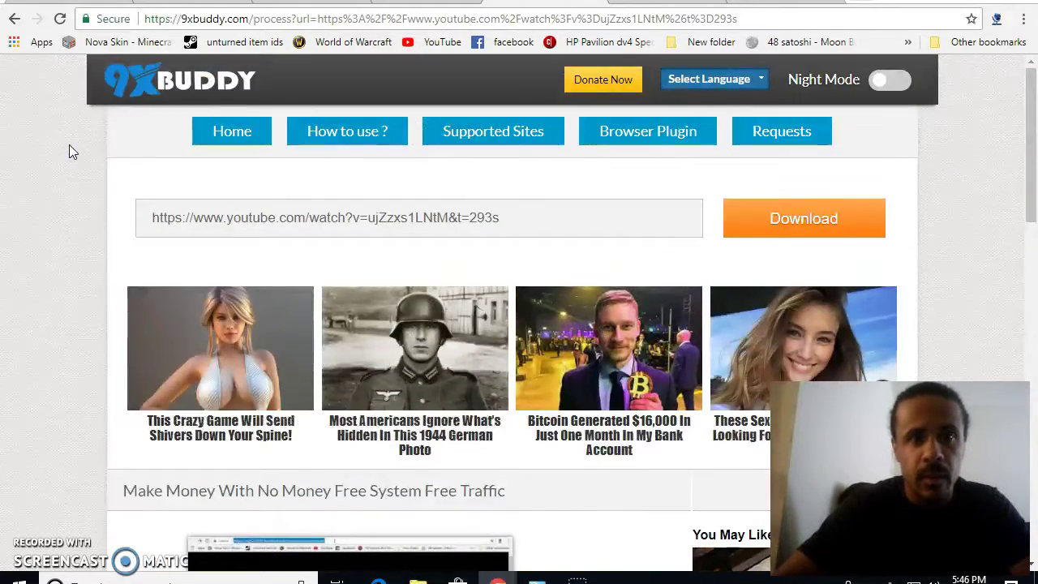
pyautogui.click(528, 216)
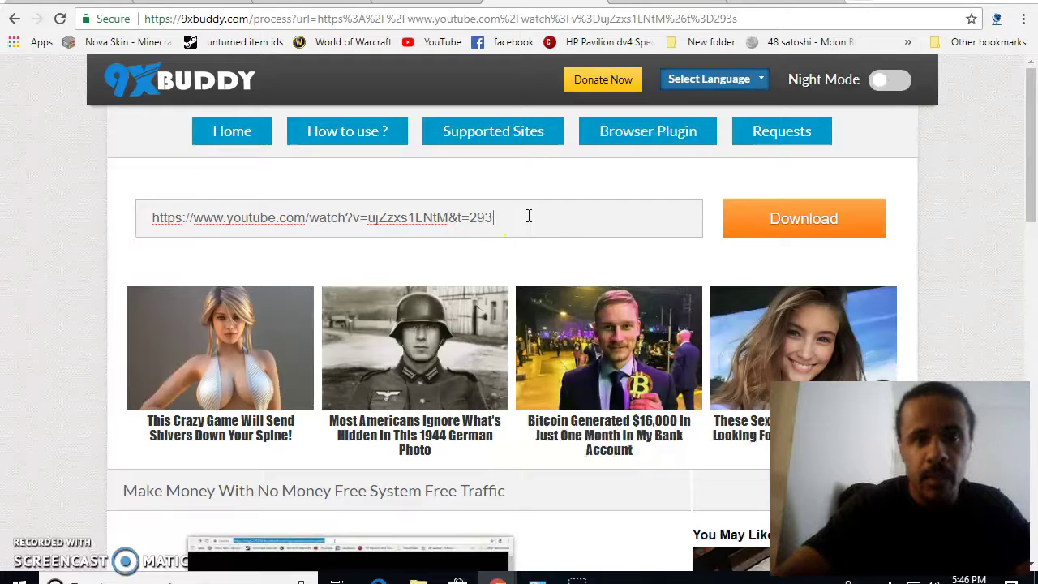
pyautogui.press('BackSpace')
pyautogui.press('BackSpace')
pyautogui.press('BackSpace')
pyautogui.press('BackSpace')
pyautogui.press('BackSpace')
pyautogui.press('BackSpace')
pyautogui.press('BackSpace')
pyautogui.press('BackSpace')
pyautogui.press('BackSpace')
pyautogui.press('BackSpace')
pyautogui.press('BackSpace')
pyautogui.press('BackSpace')
pyautogui.press('BackSpace')
pyautogui.press('BackSpace')
pyautogui.press('BackSpace')
pyautogui.press('BackSpace')
pyautogui.press('BackSpace')
pyautogui.press('BackSpace')
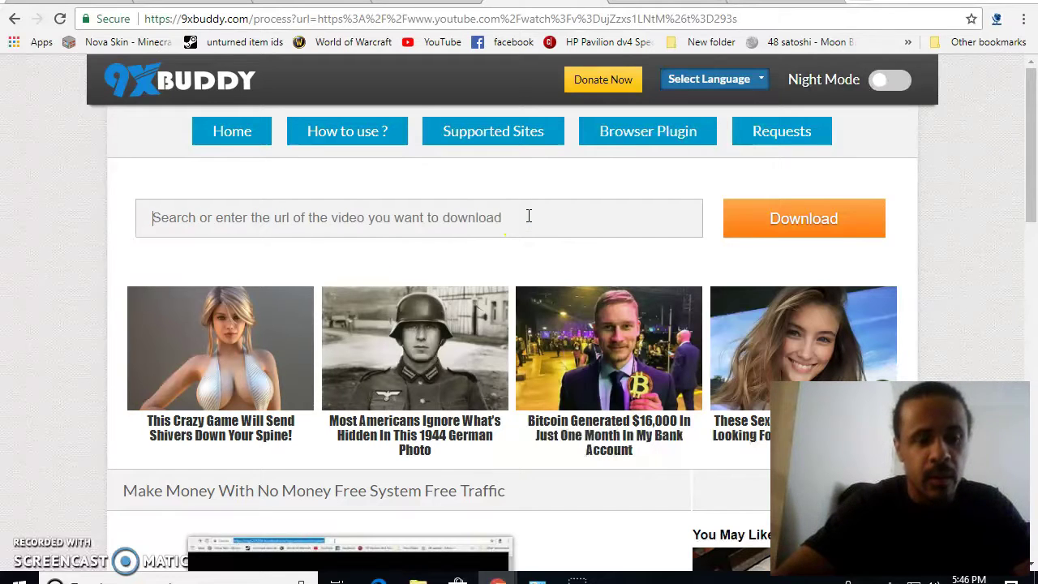
pyautogui.hotkey('ctrl', 'v')
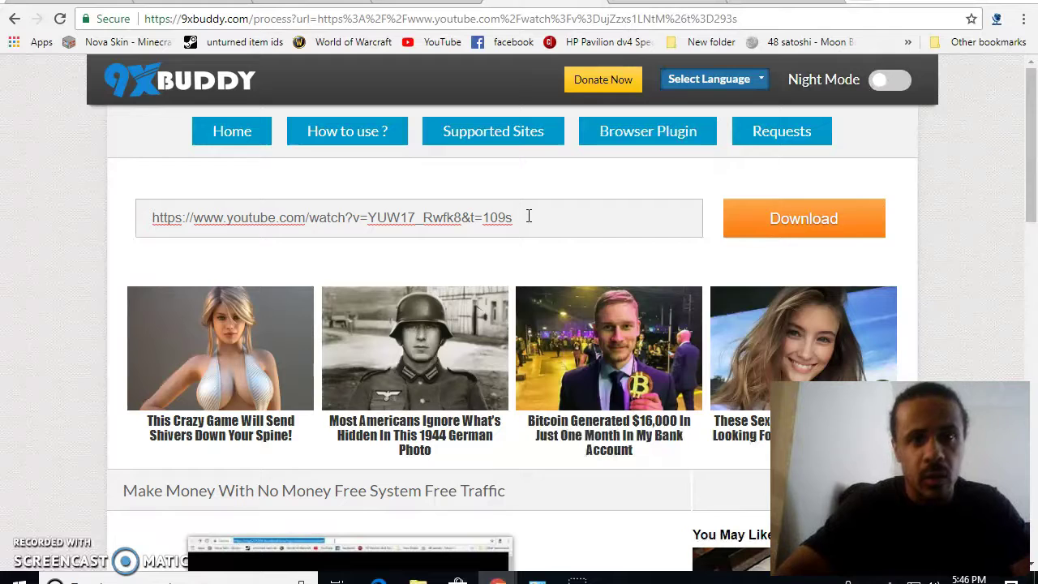
pyautogui.click(752, 219)
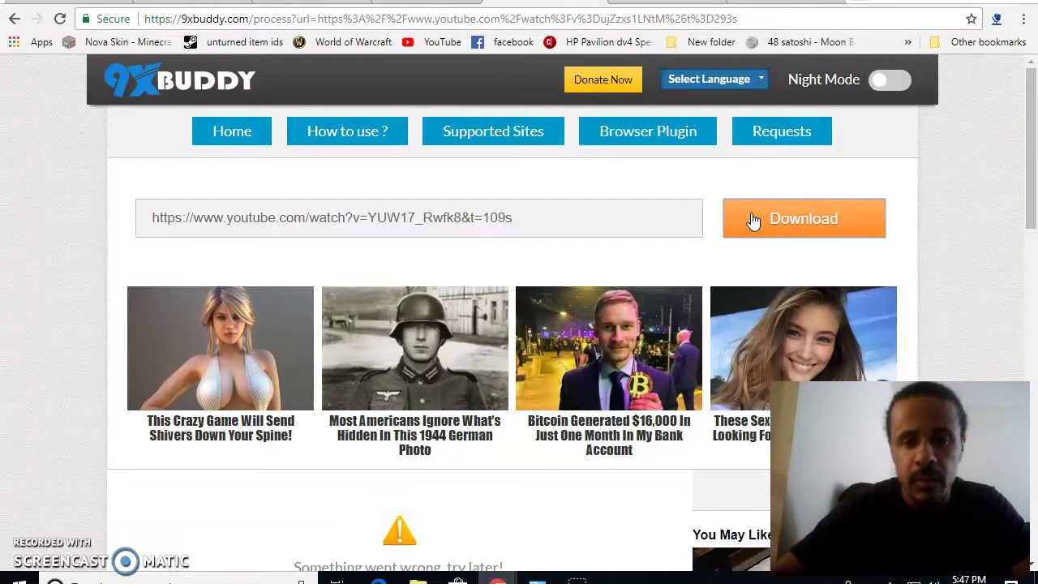
pyautogui.scroll(-4, 752, 218)
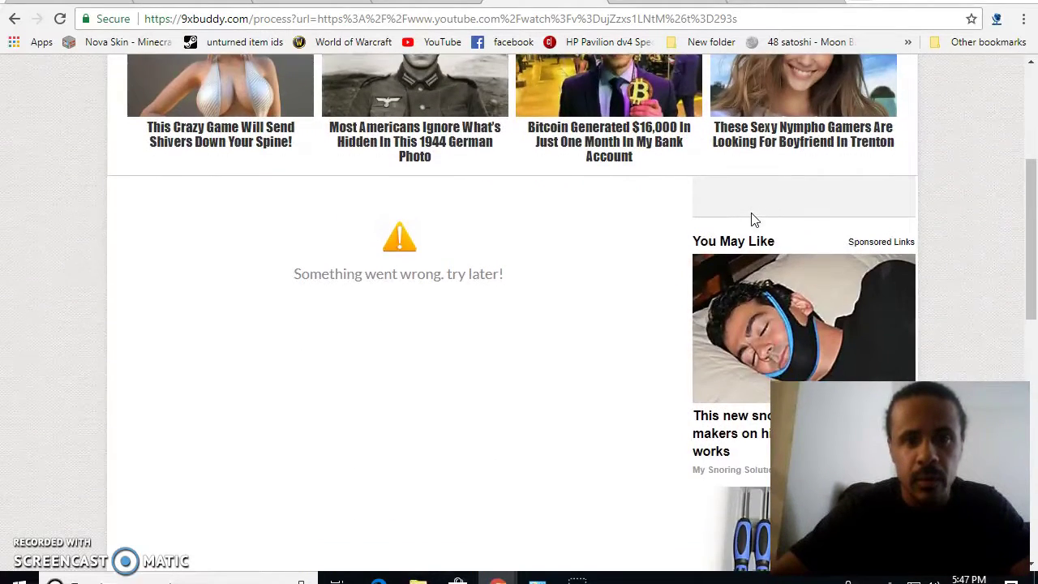
pyautogui.scroll(-2, 753, 219)
pyautogui.scroll(6, 752, 219)
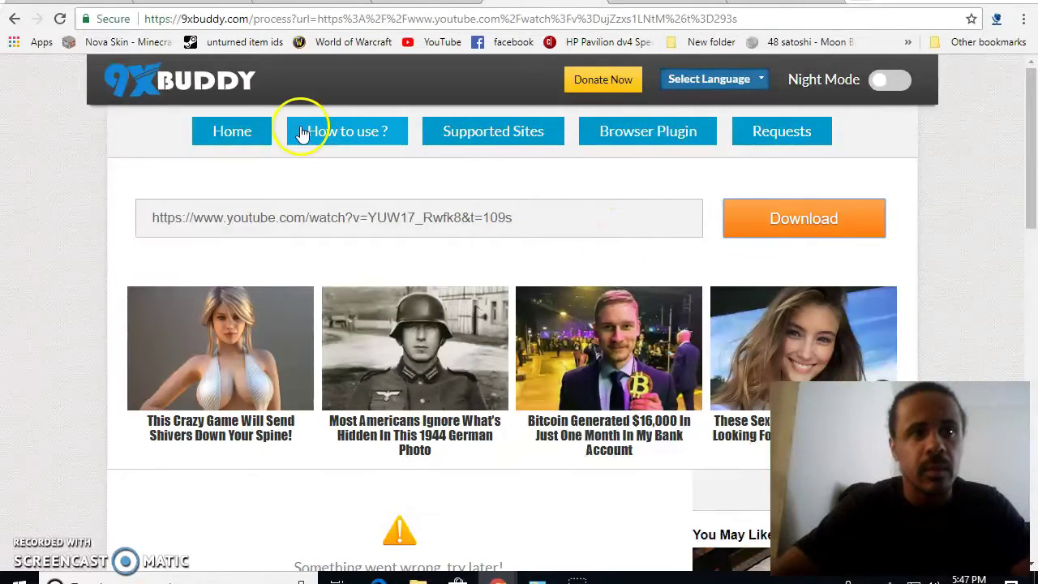
# Reload the 9xBuddy page and look over the download formats offered for the original video.
pyautogui.click(64, 18)
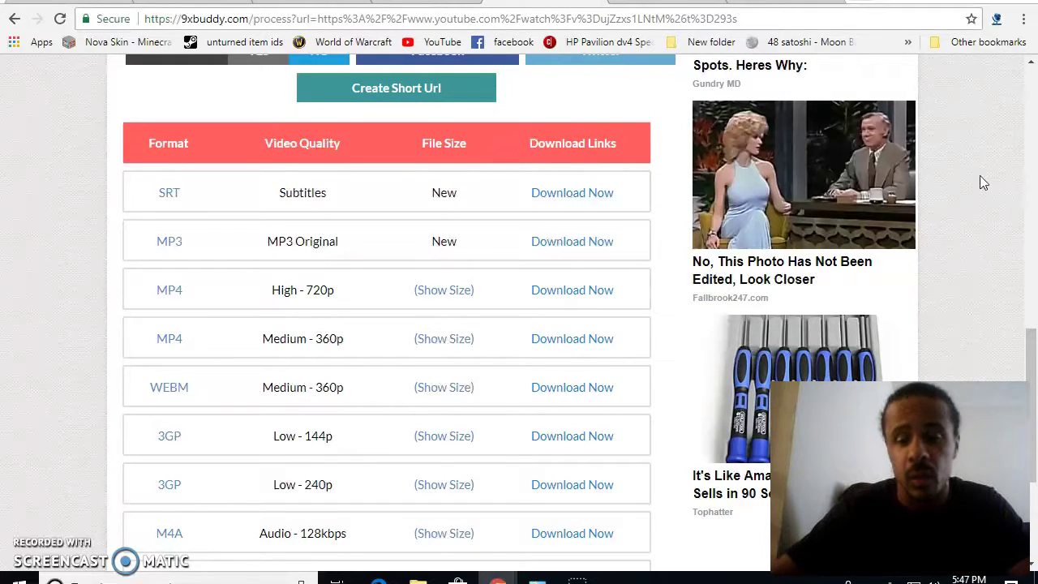
pyautogui.scroll(-1, 979, 177)
pyautogui.scroll(10, 979, 177)
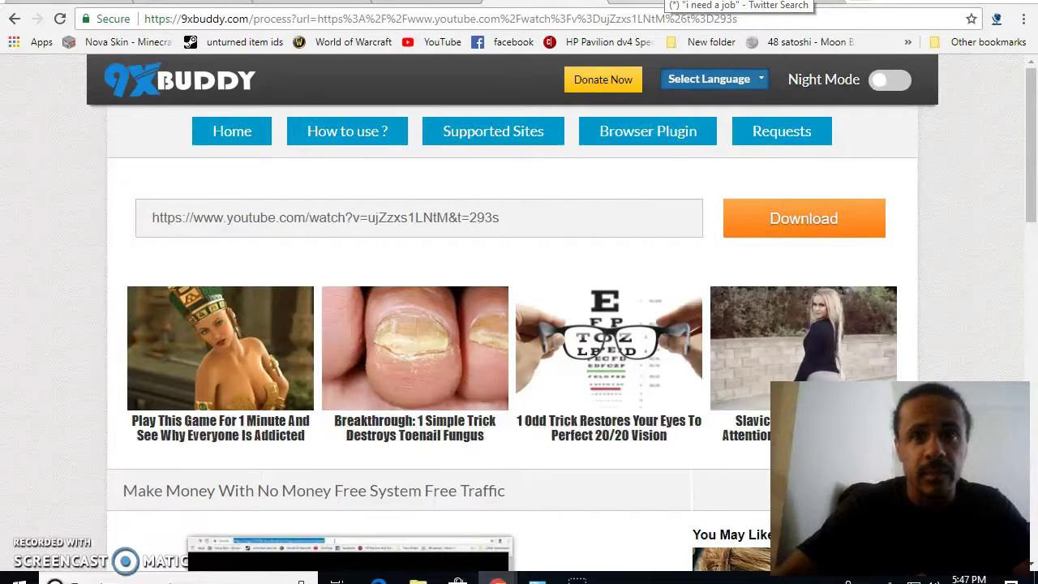
# Copy the share link of the published post "MAKE MONEY WITH NO OUT OF POCKET MONEY", and copy its shortened address on TinyURL.
pyautogui.click(673, 3)
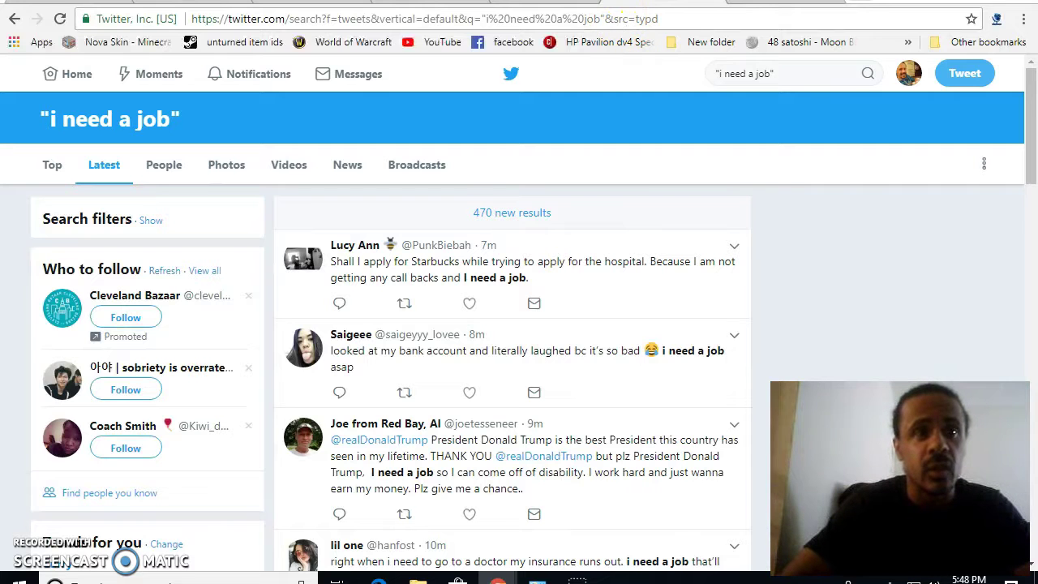
pyautogui.click(70, 1)
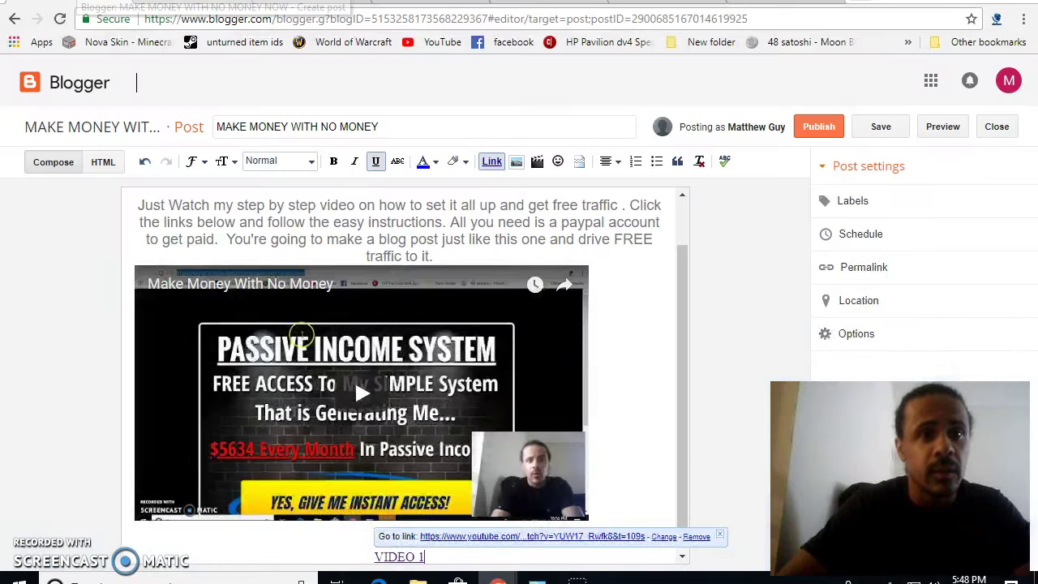
pyautogui.click(381, 2)
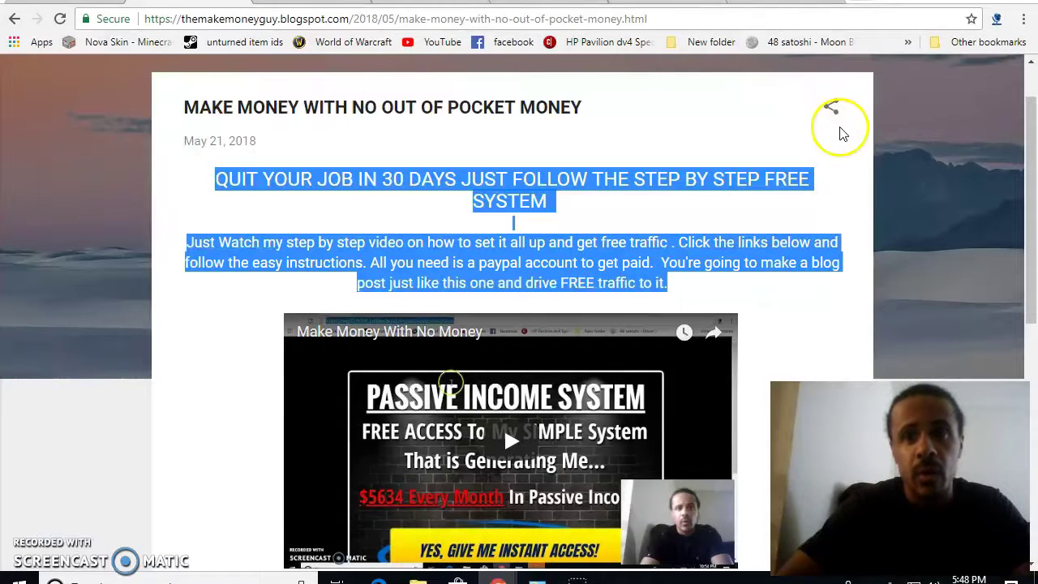
pyautogui.click(833, 110)
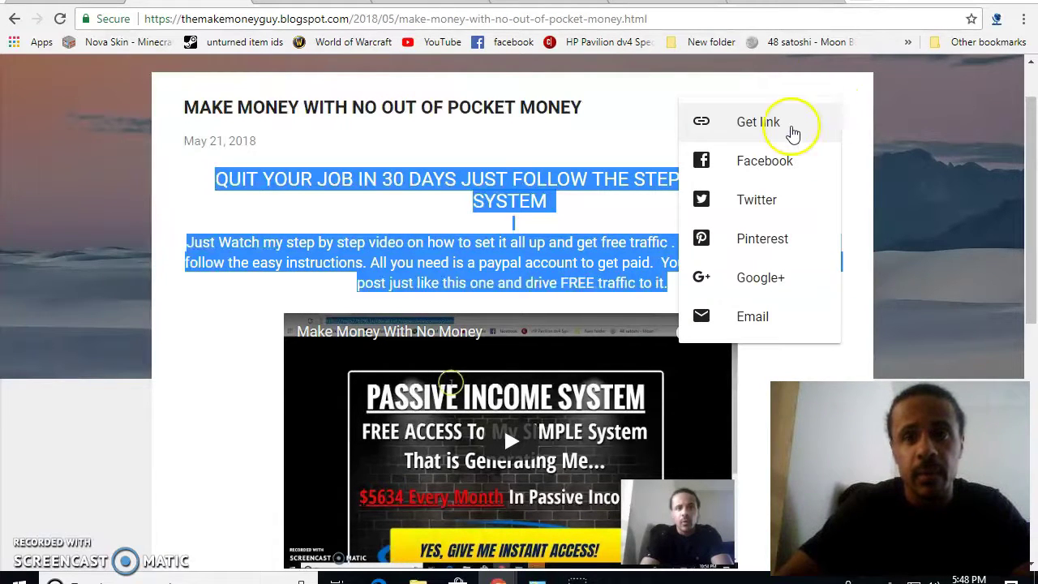
pyautogui.click(758, 122)
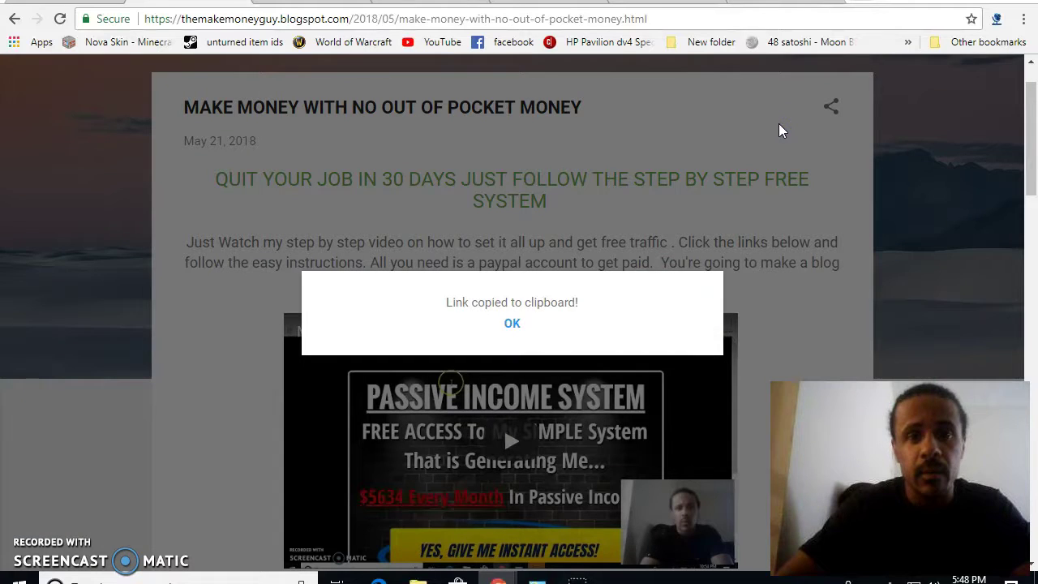
pyautogui.click(513, 321)
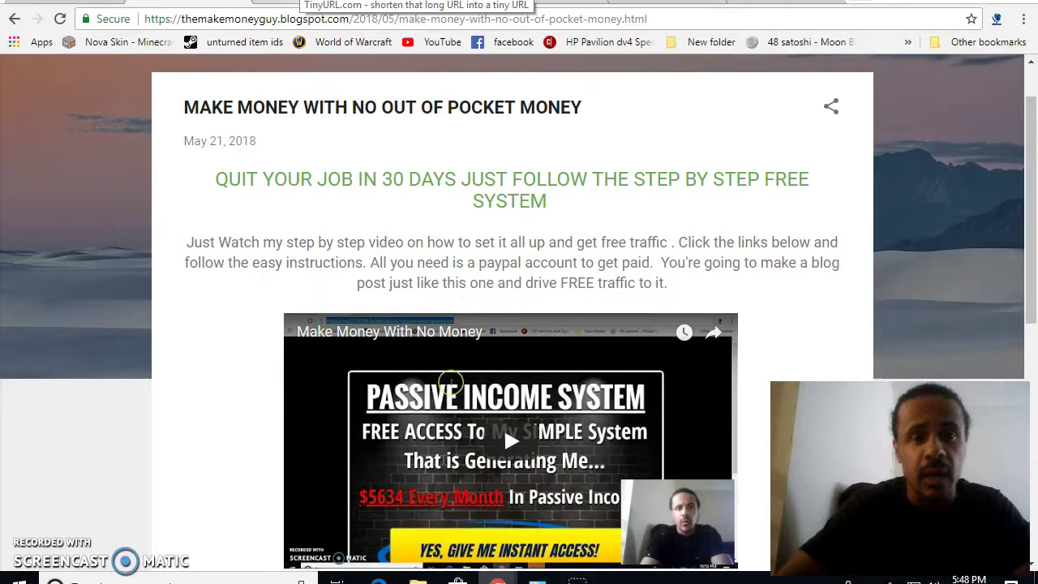
pyautogui.click(312, 2)
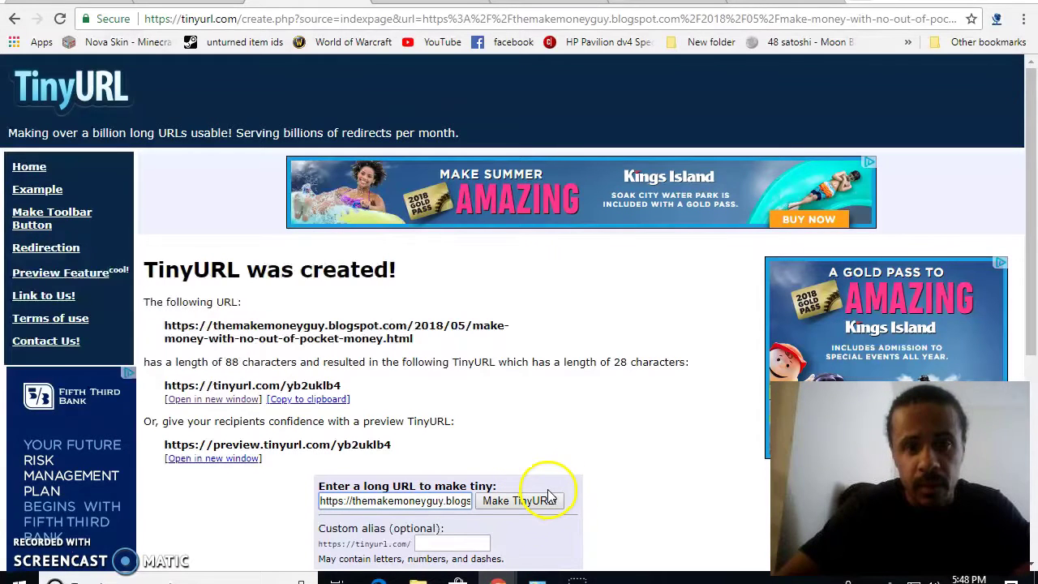
pyautogui.click(306, 401)
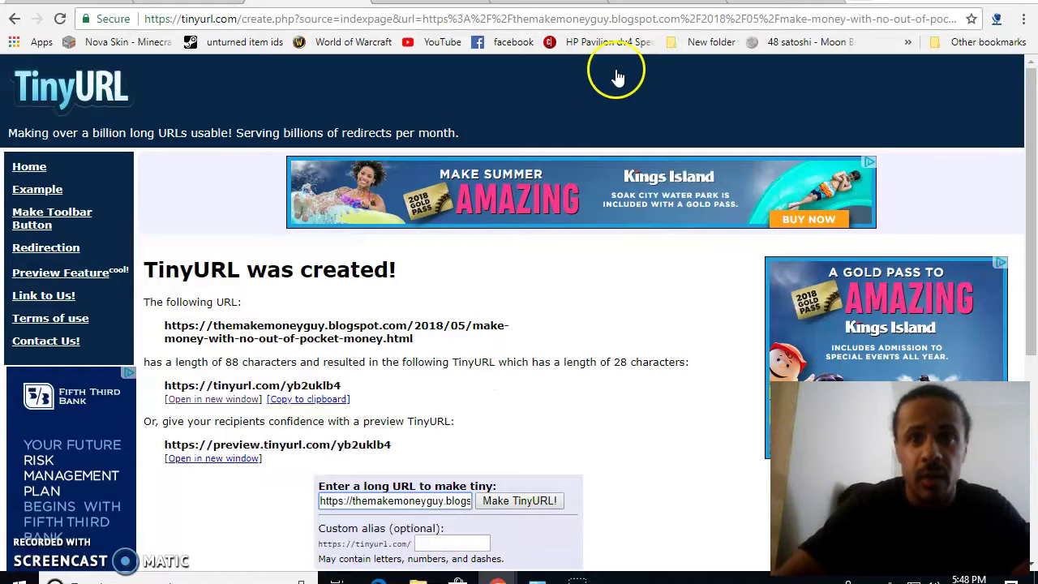
# Switch to Twitter, return to the home timeline and repeat the recent search for "i need money".
pyautogui.click(648, 2)
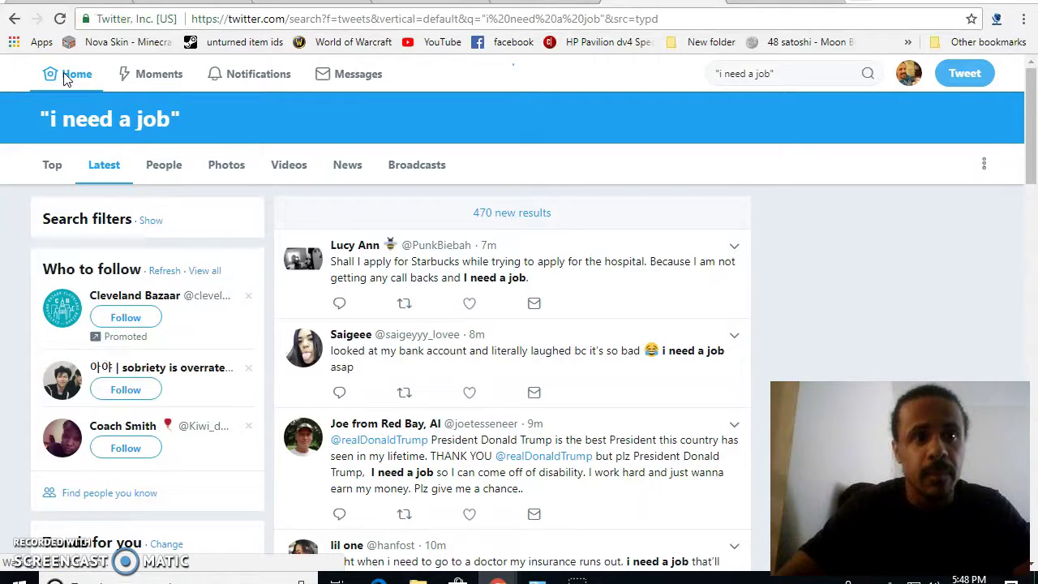
pyautogui.click(73, 75)
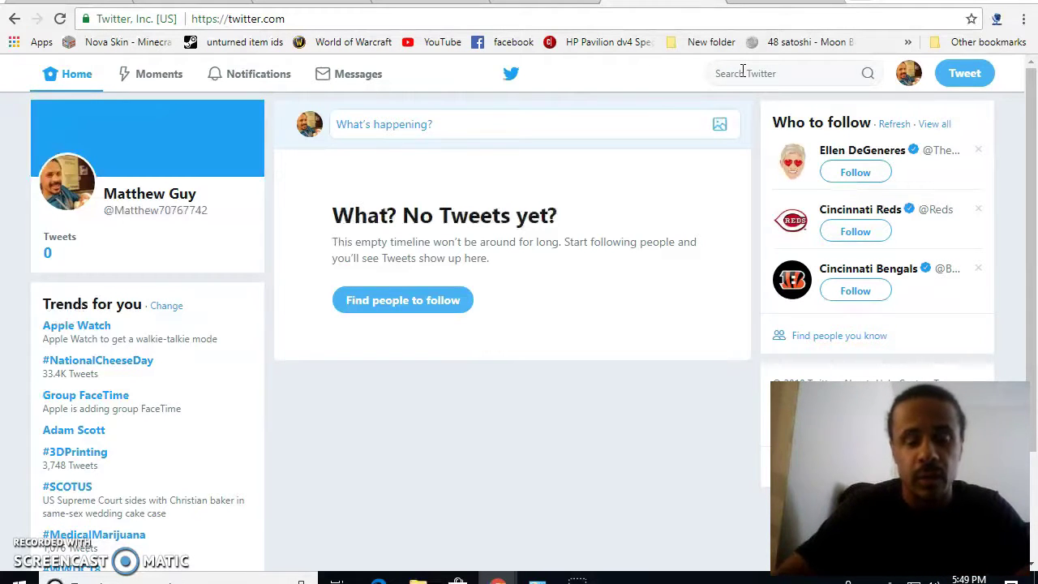
pyautogui.click(742, 72)
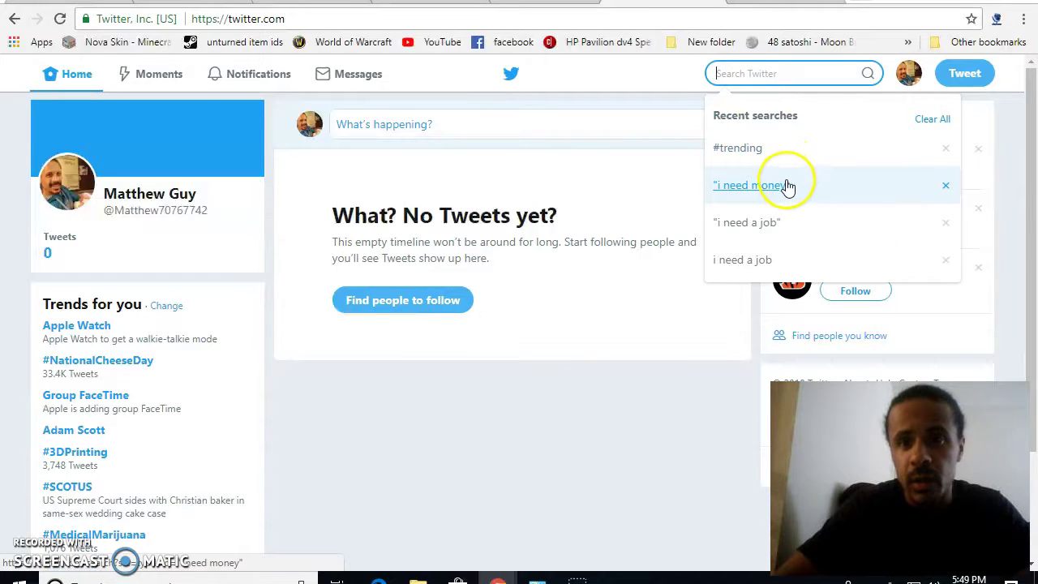
pyautogui.click(757, 188)
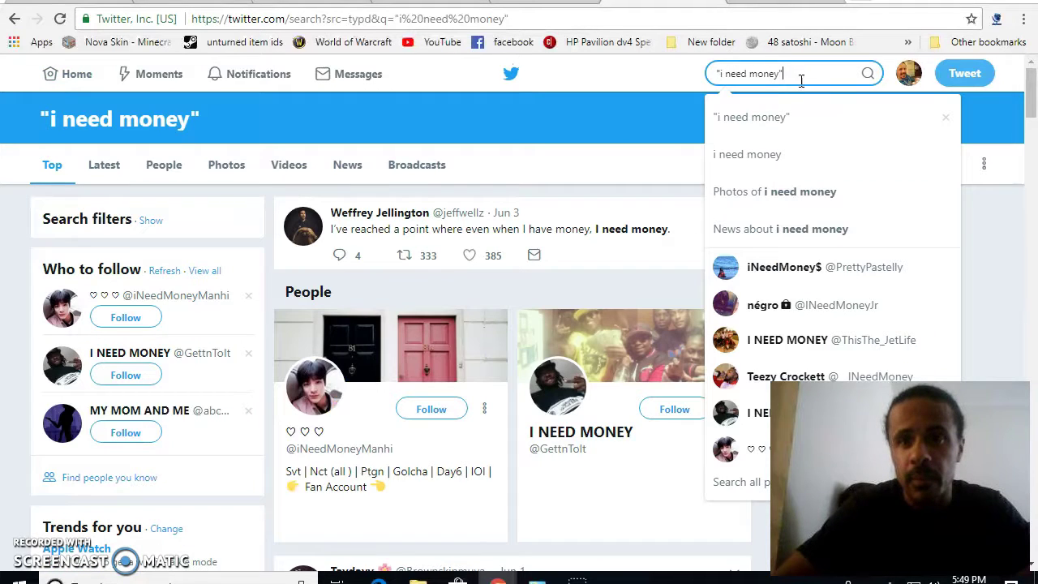
# Search Twitter for the quoted phrase "i need a job".
pyautogui.click(824, 172)
pyautogui.moveTo(823, 172); pyautogui.dragTo(813, 97)
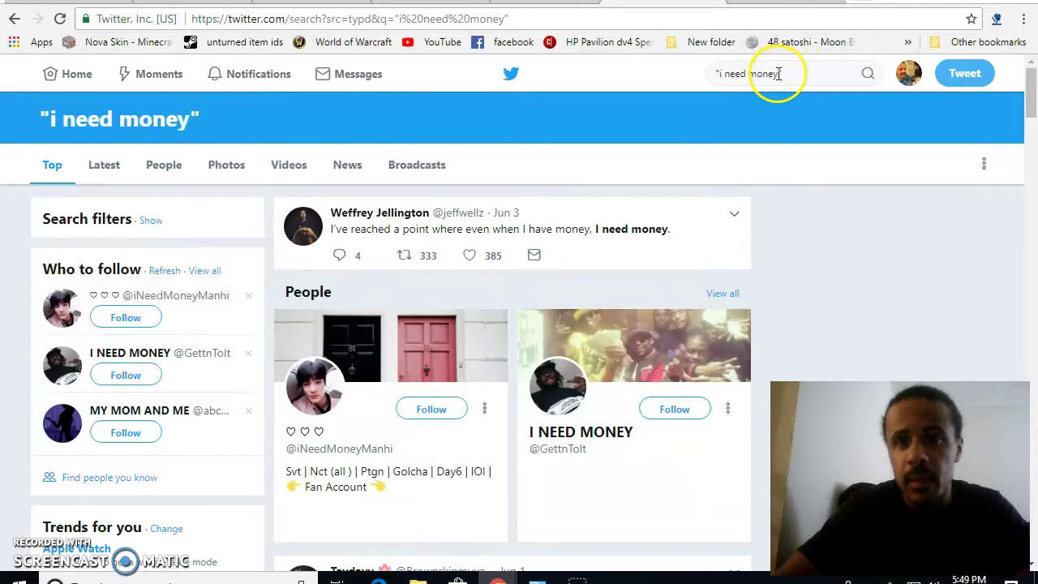
pyautogui.click(778, 73)
pyautogui.press('BackSpace')
pyautogui.press('BackSpace')
pyautogui.press('BackSpace')
pyautogui.press('BackSpace')
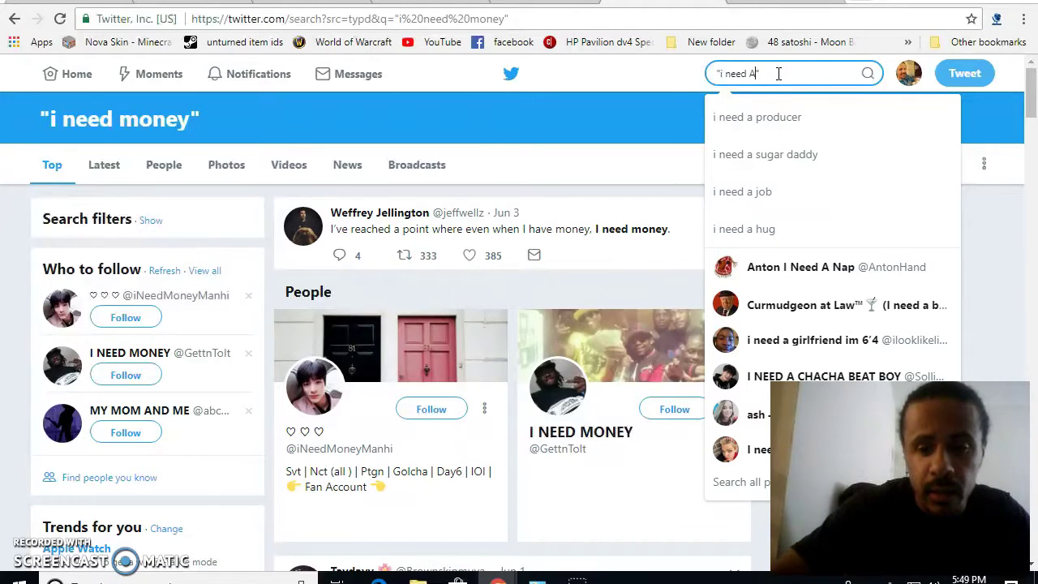
pyautogui.write('a')
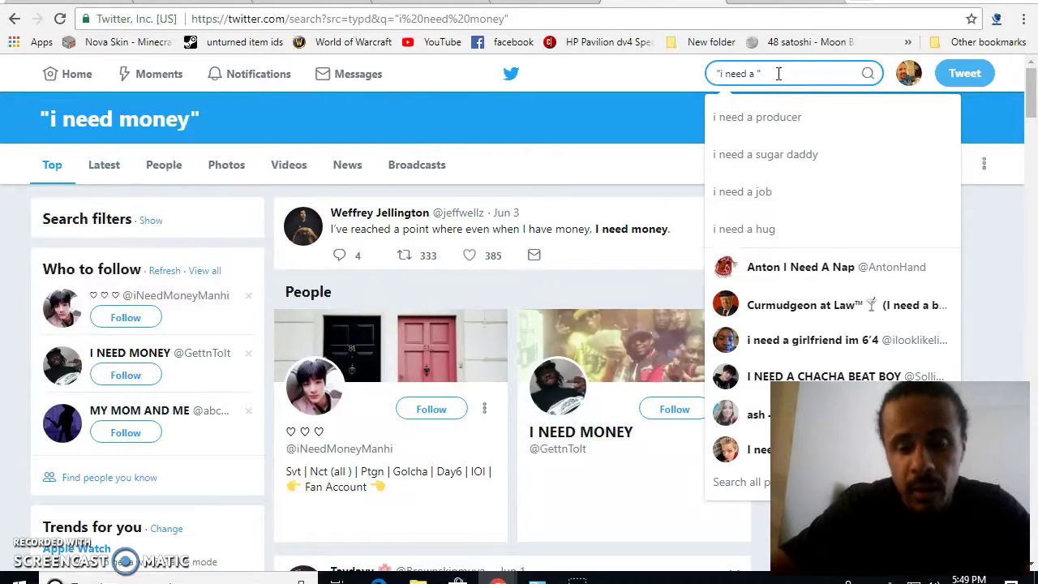
pyautogui.write(' jo')
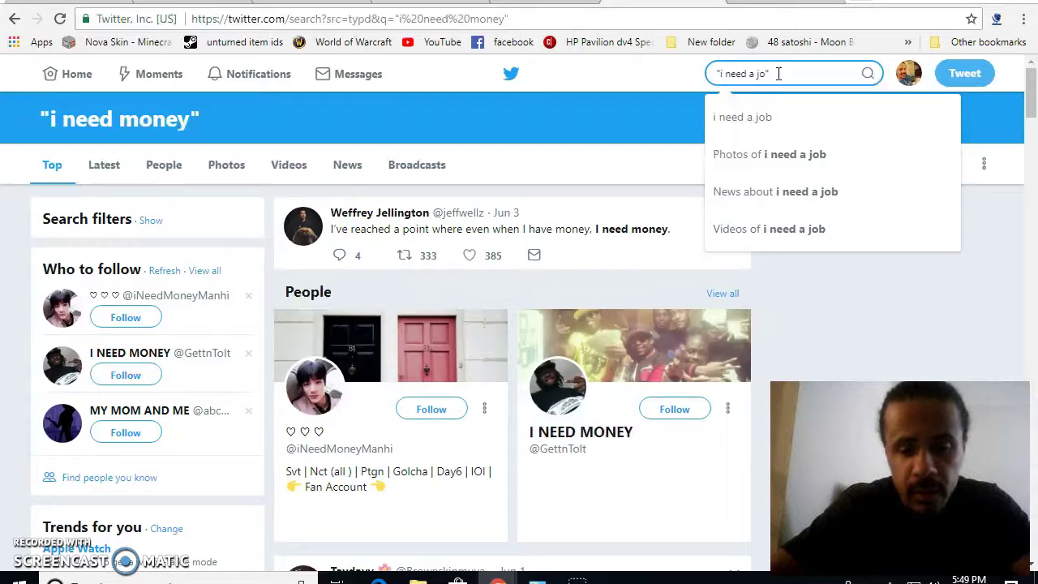
pyautogui.write('b')
pyautogui.press('Return')
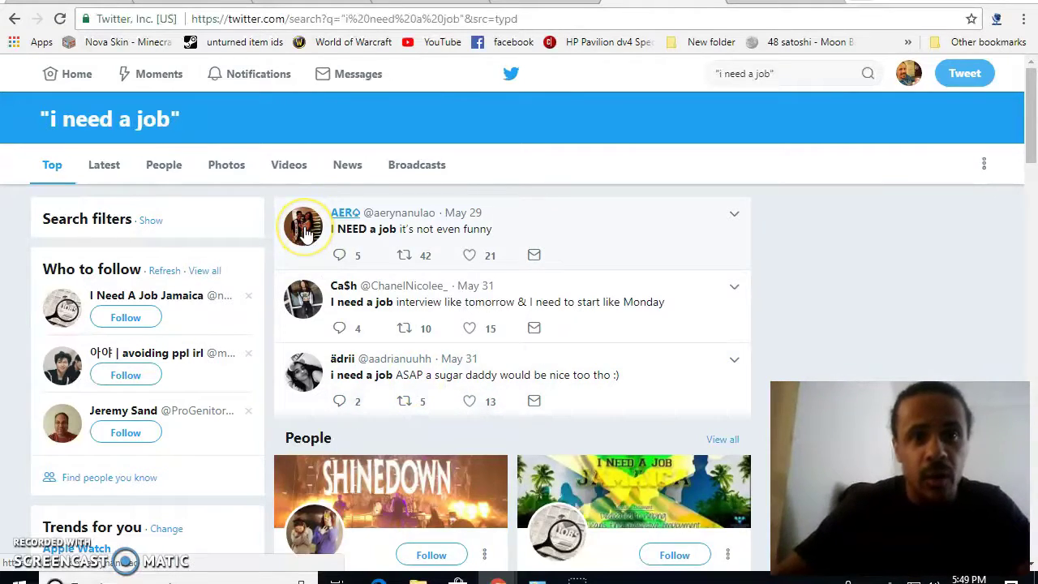
# Draft a reply to the first "I NEED a job" tweet with the copied blog post link, and close it without sending.
pyautogui.moveTo(307, 233)
pyautogui.click(461, 357)
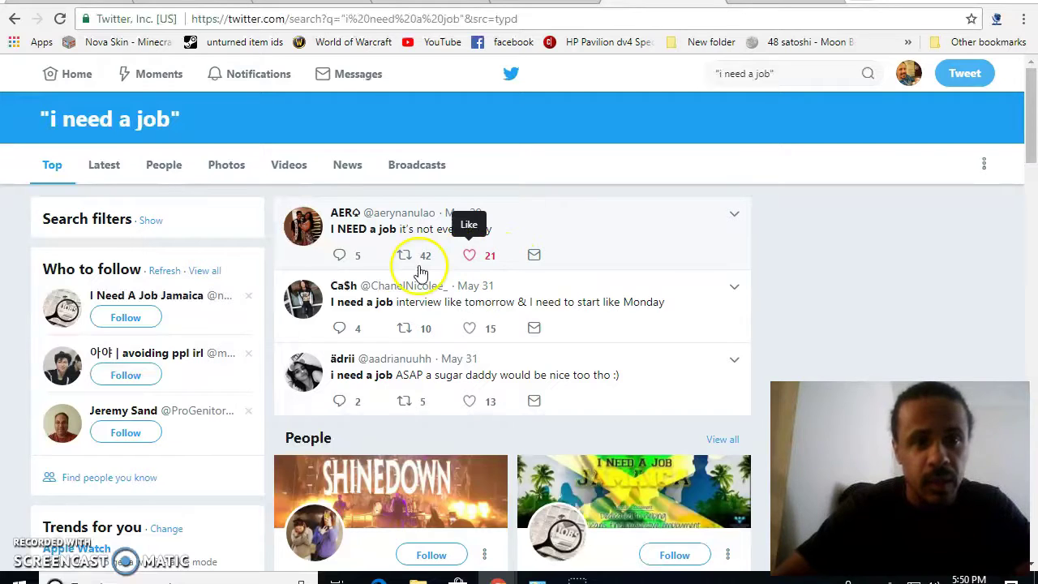
pyautogui.click(340, 256)
pyautogui.click(386, 322)
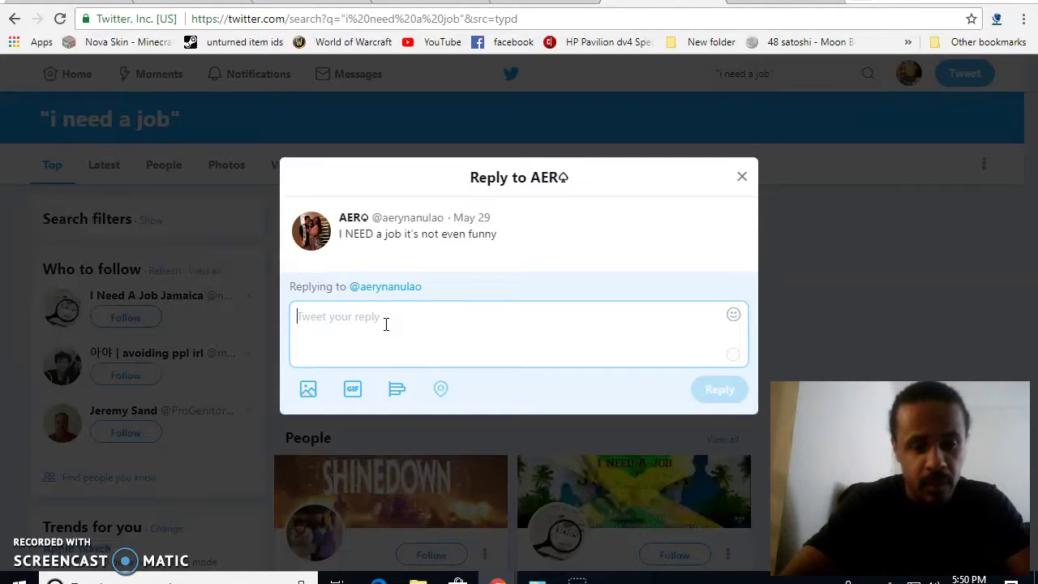
pyautogui.hotkey('ctrl', 'v')
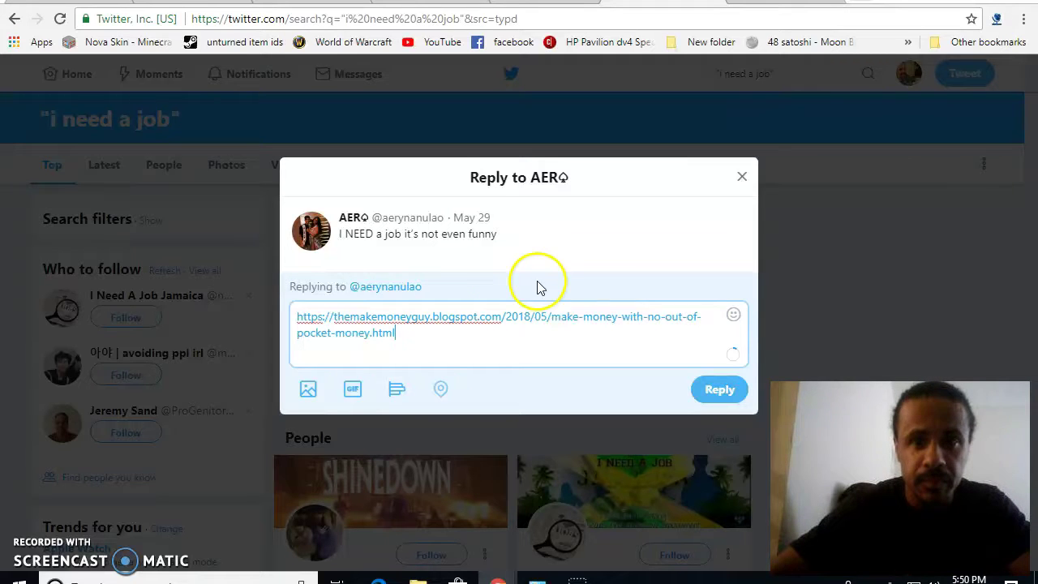
pyautogui.click(740, 179)
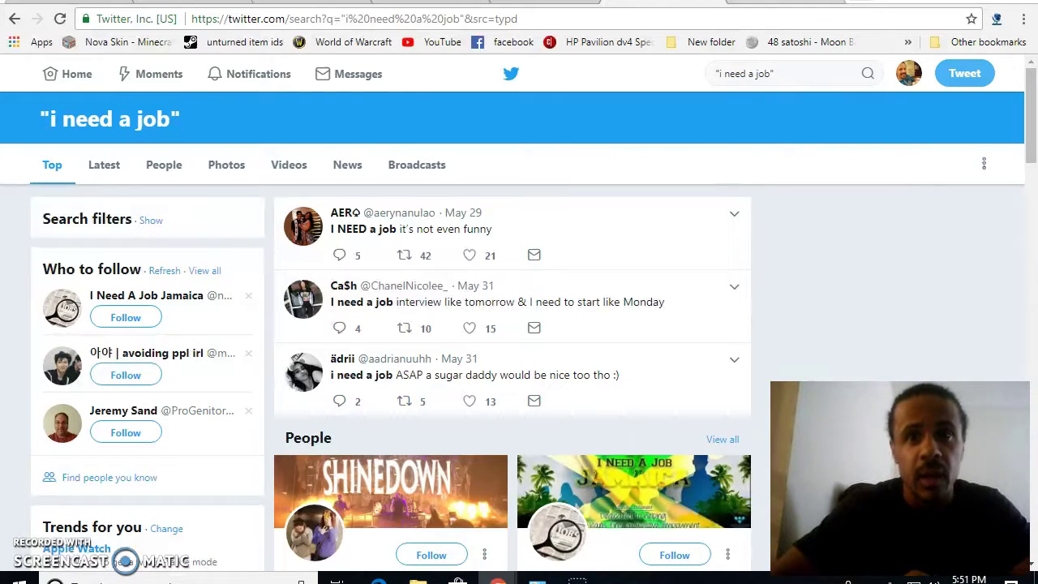
# Switch to the Udimi page with the seller's ratings.
pyautogui.click(810, 4)
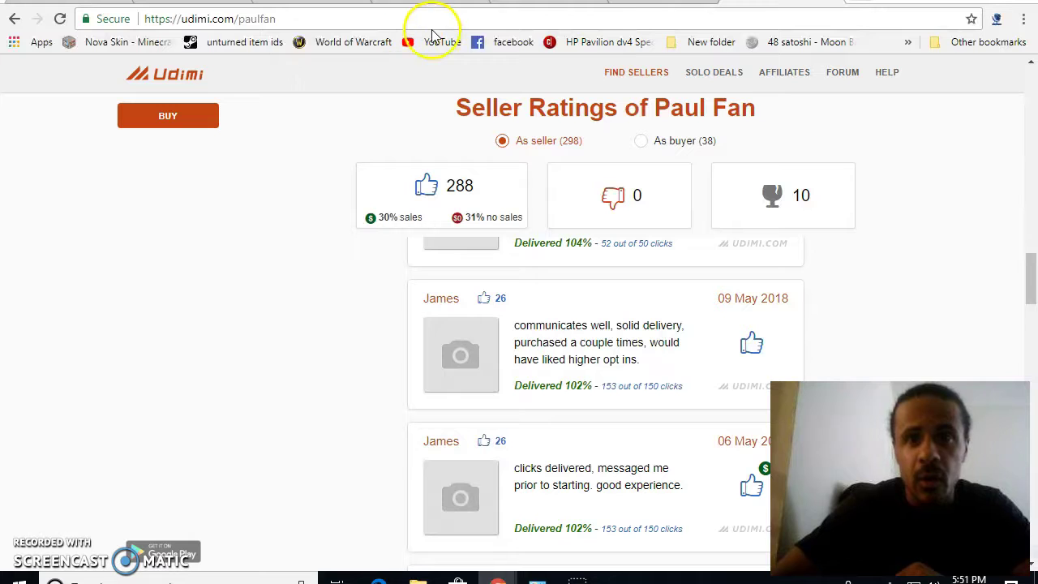
# Open the Udimi seller search and look over its filters, including the suggested keyword niches.
pyautogui.click(652, 73)
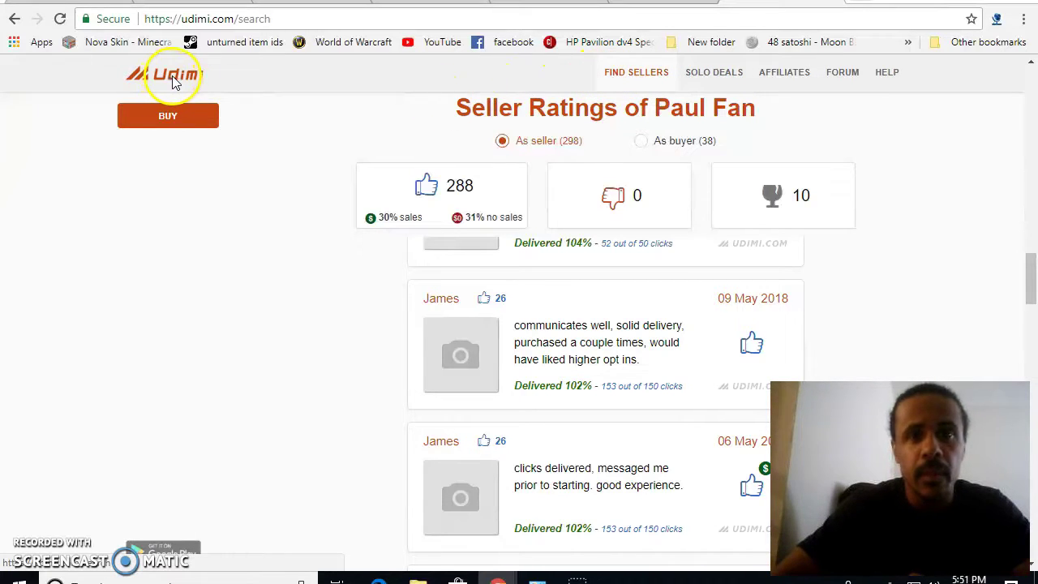
pyautogui.click(946, 213)
pyautogui.click(590, 123)
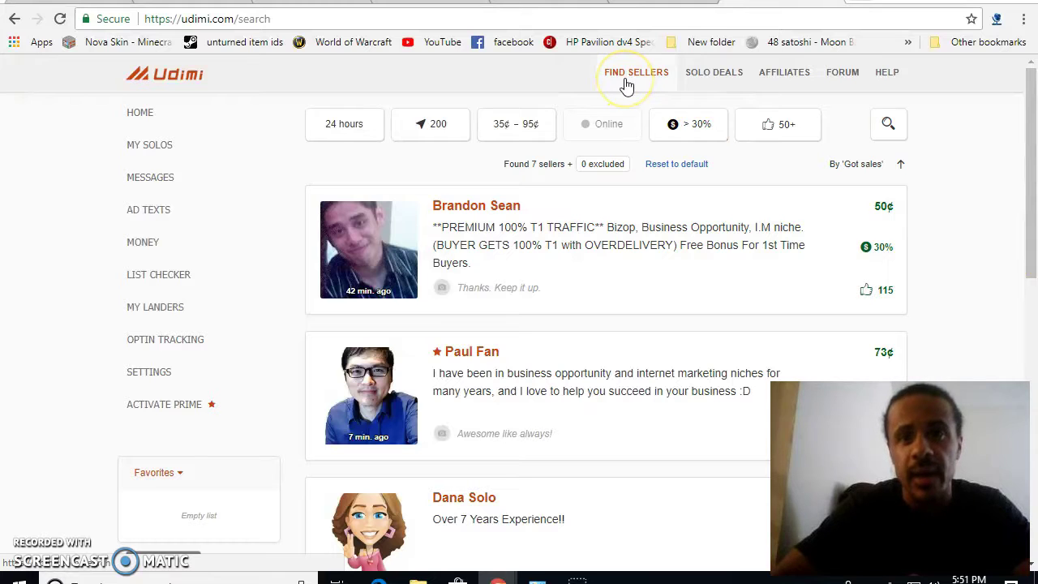
pyautogui.click(682, 123)
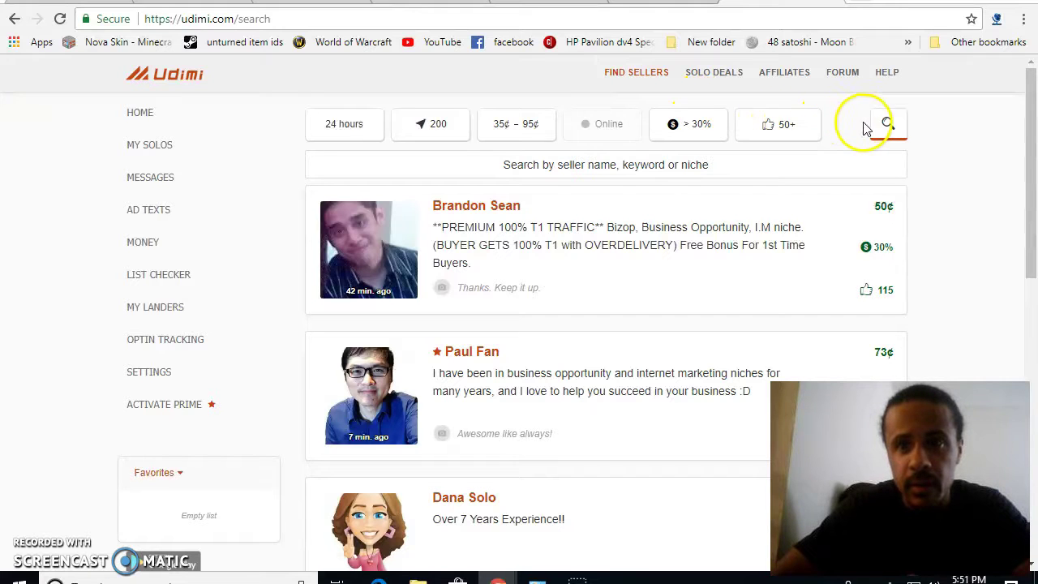
pyautogui.click(886, 126)
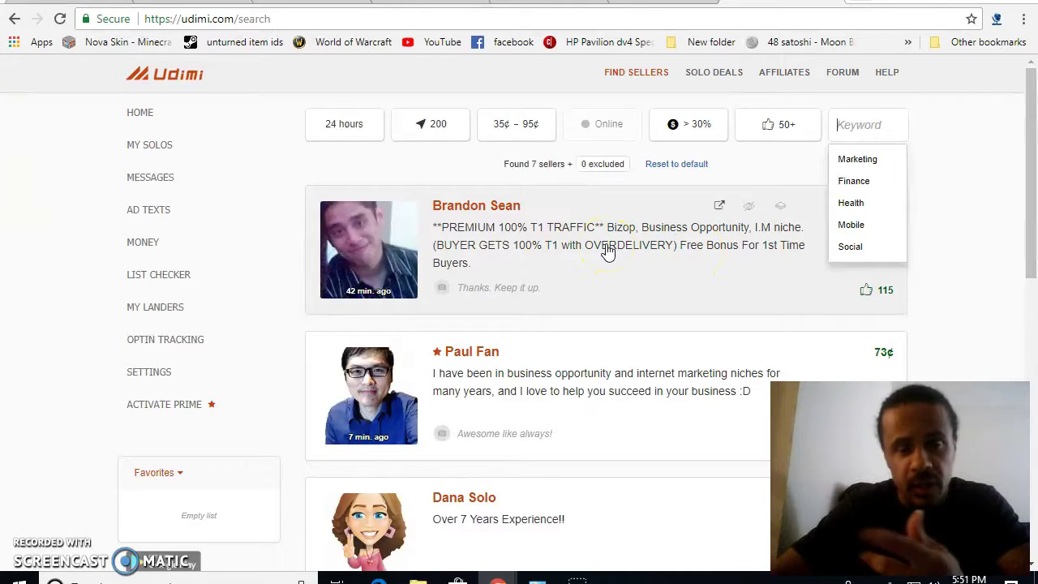
# Open the profile of the first seller in the results and find the seller ratings section.
pyautogui.click(608, 250)
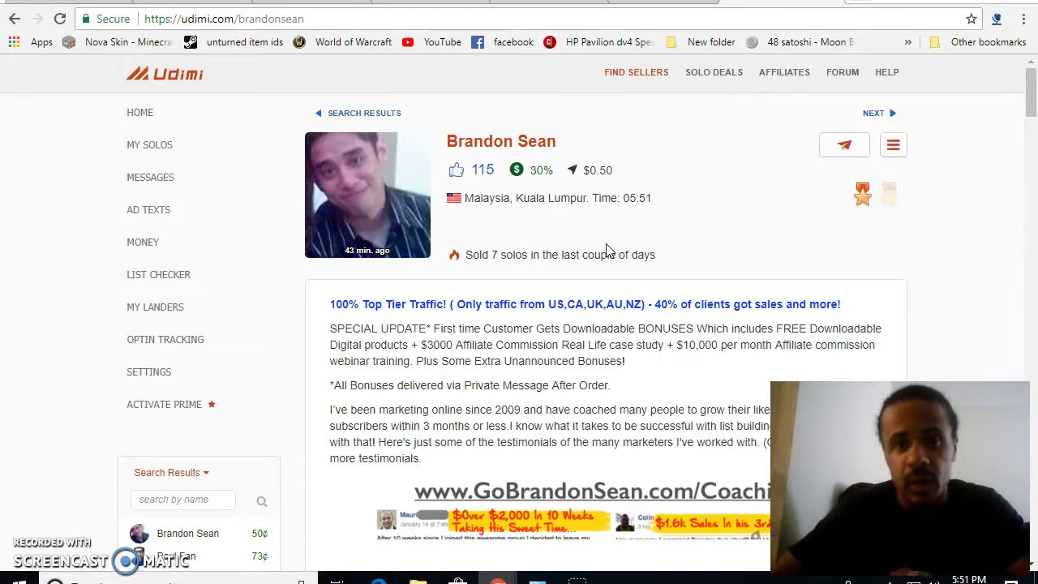
pyautogui.scroll(-10, 607, 248)
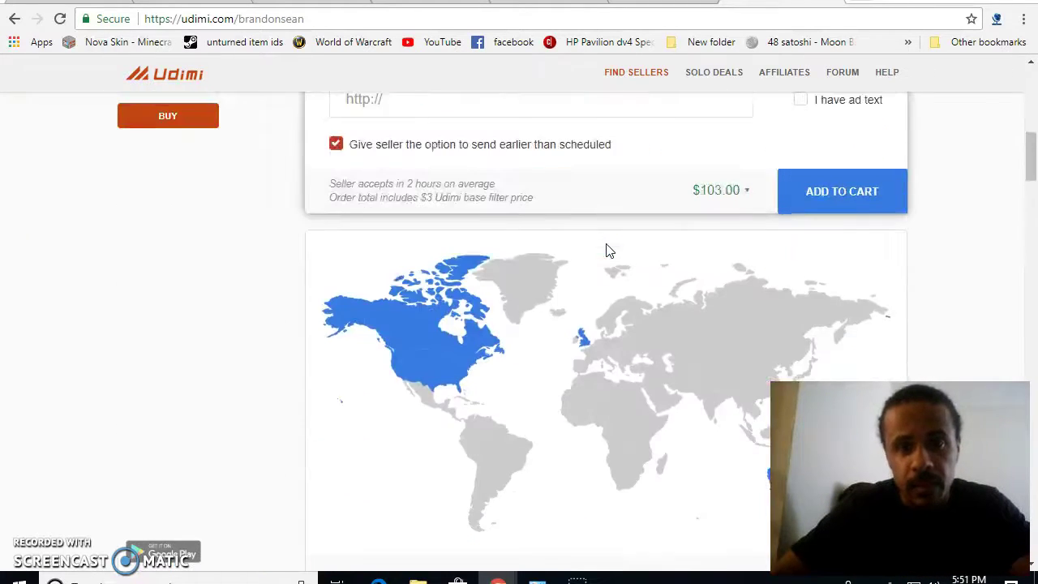
pyautogui.scroll(-7, 609, 250)
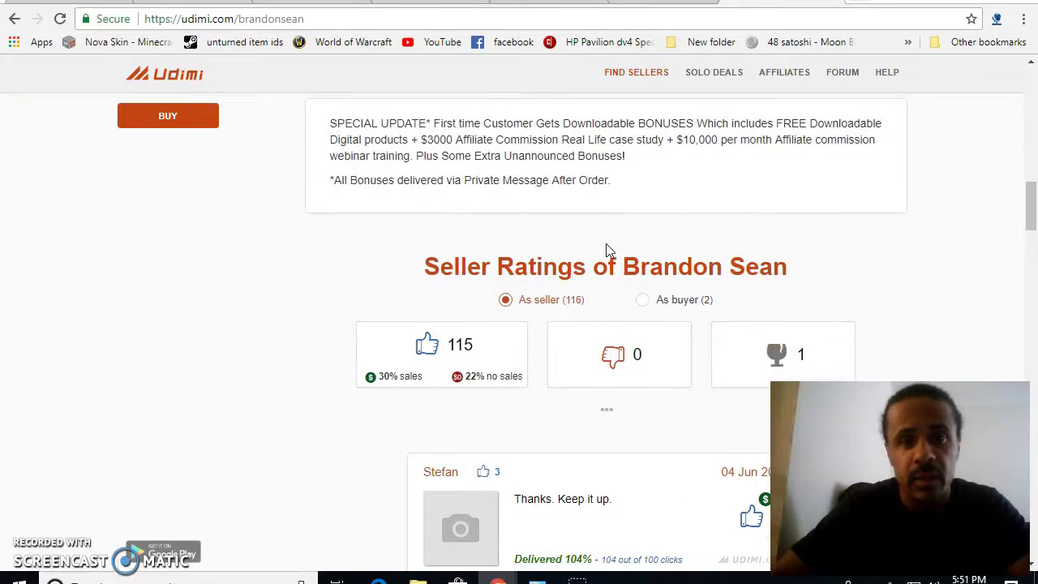
pyautogui.scroll(-5, 607, 249)
pyautogui.scroll(3, 608, 250)
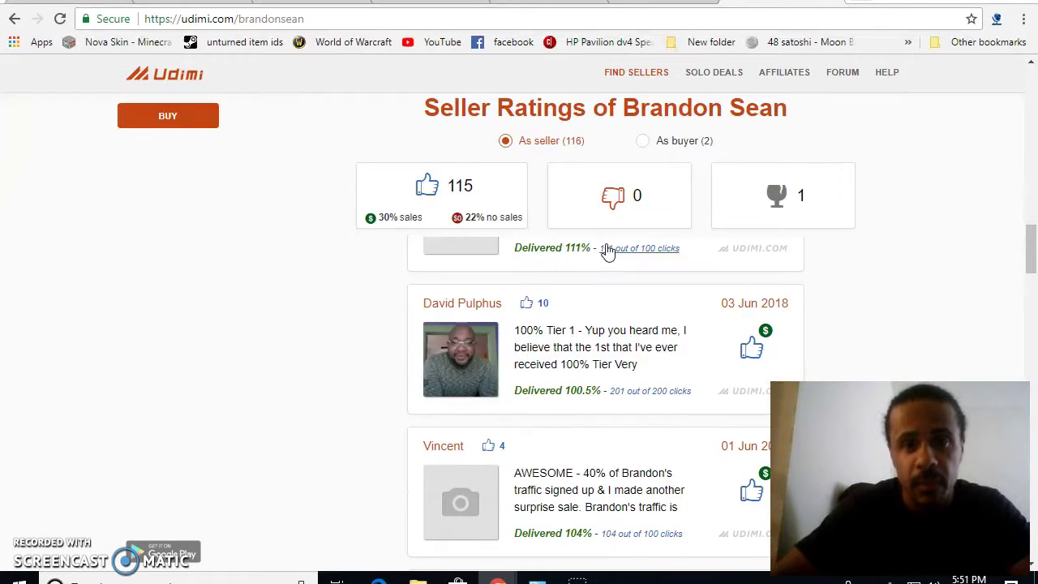
pyautogui.scroll(1, 607, 251)
pyautogui.scroll(-1, 608, 251)
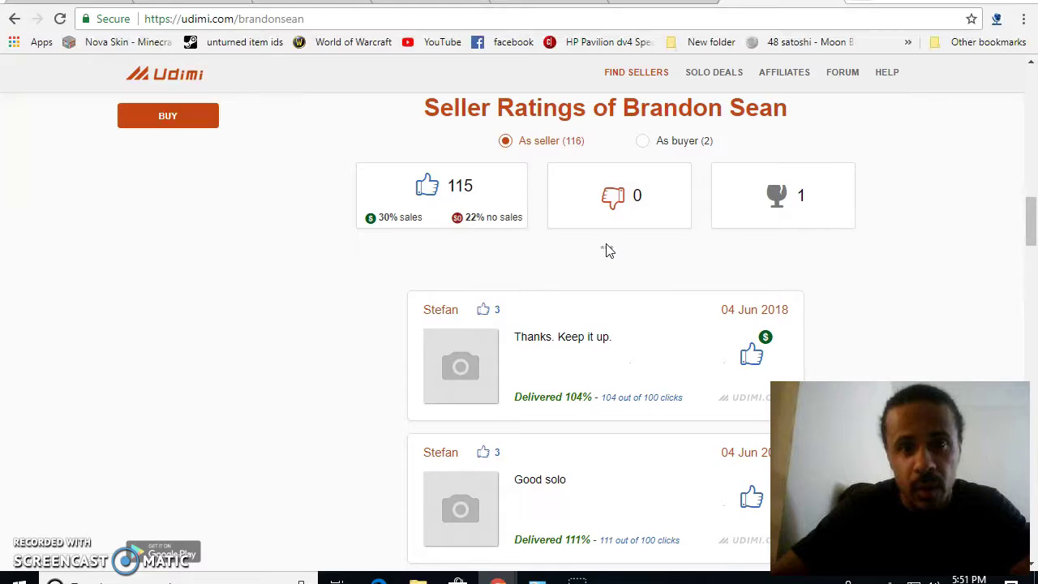
# Examine the buyers' reviews for click delivery, opt-in rates and sales, and return to the seller's solo order form.
pyautogui.scroll(-1, 610, 250)
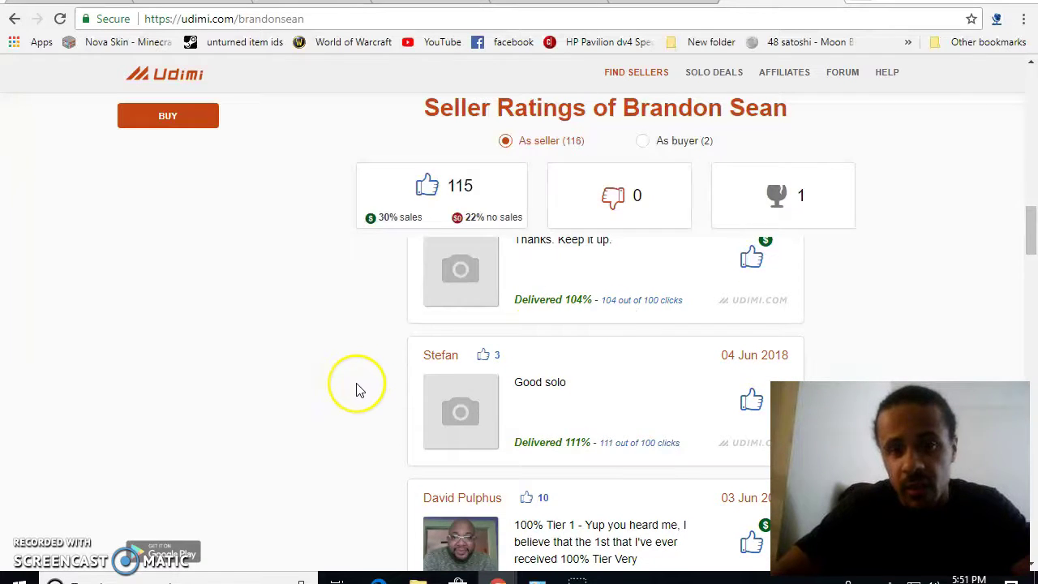
pyautogui.scroll(-3, 360, 391)
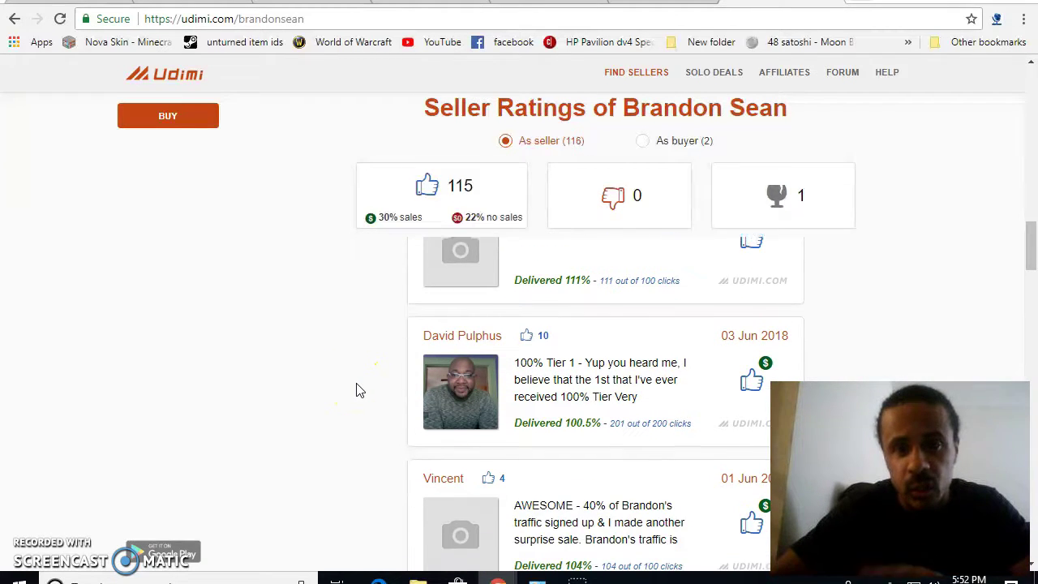
pyautogui.scroll(-1, 360, 391)
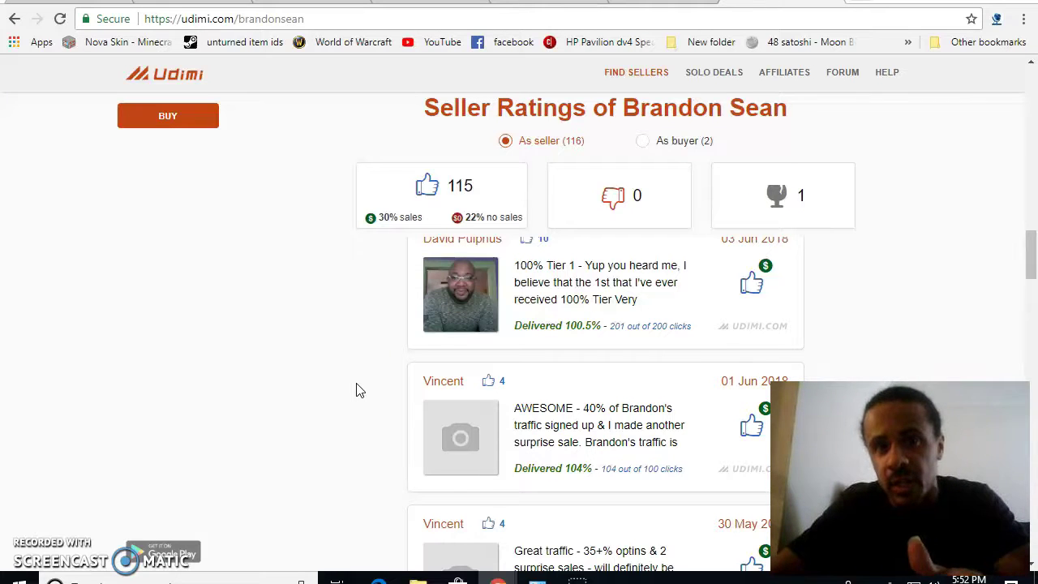
pyautogui.scroll(-3, 360, 391)
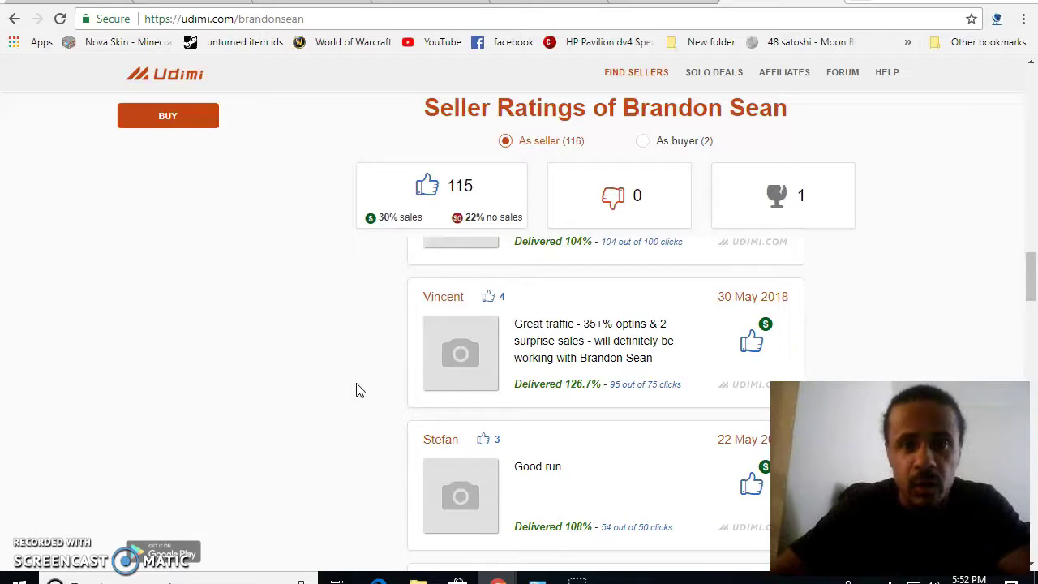
pyautogui.scroll(-1, 360, 391)
pyautogui.scroll(-3, 360, 391)
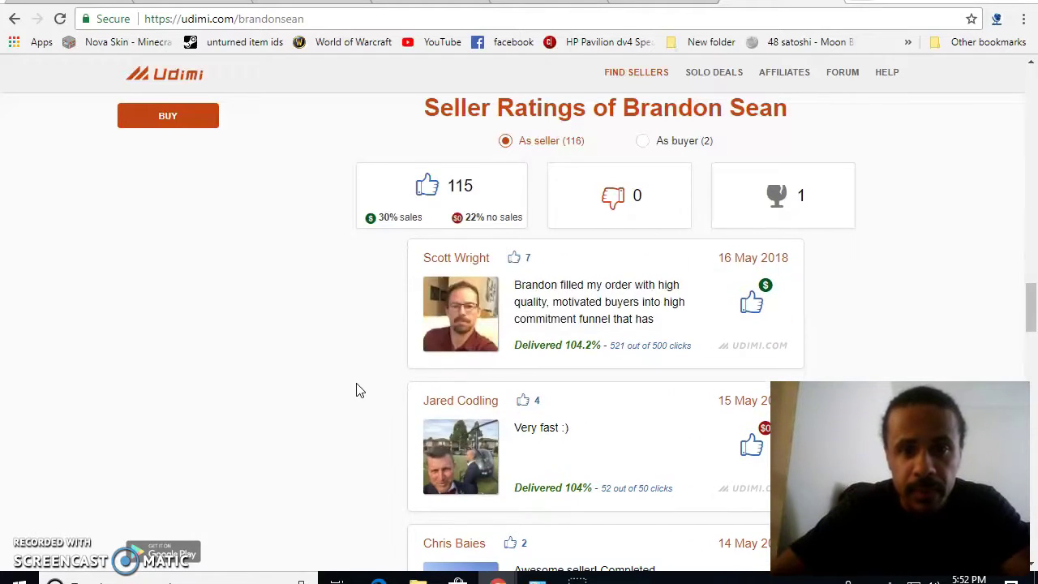
pyautogui.scroll(-2, 360, 391)
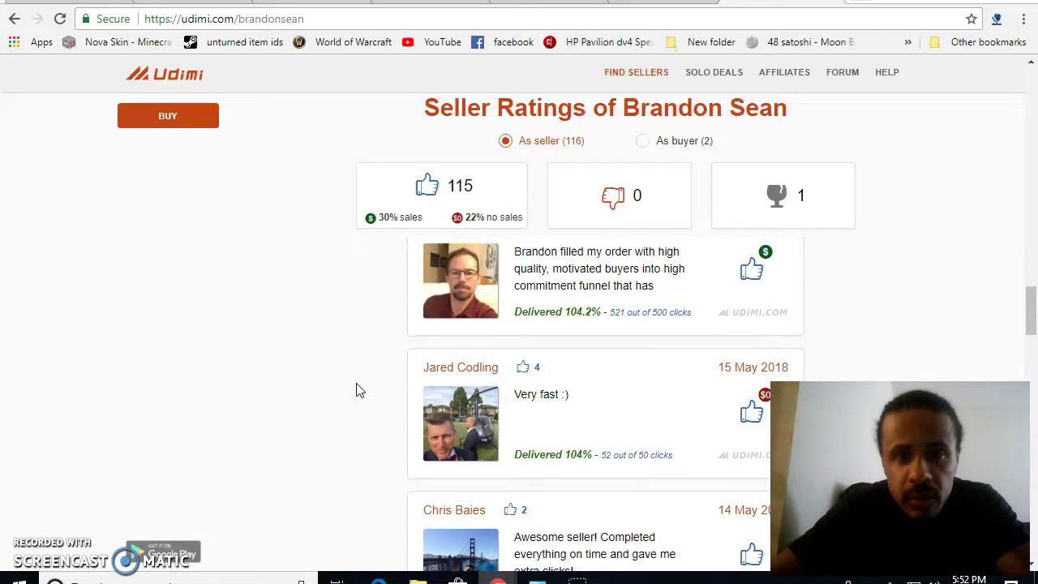
pyautogui.scroll(-1, 360, 391)
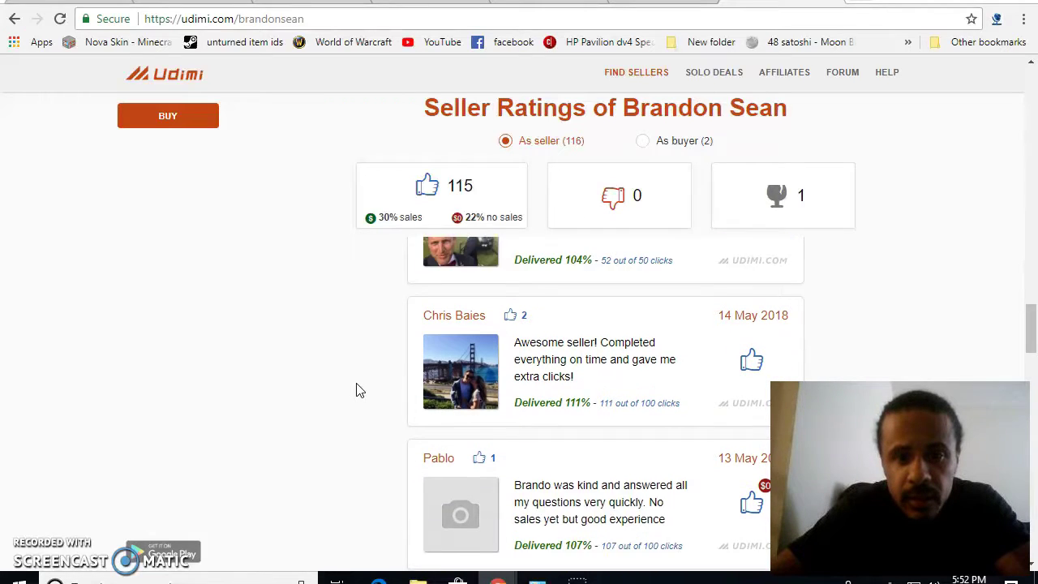
pyautogui.scroll(-1, 360, 391)
pyautogui.scroll(-1, 360, 390)
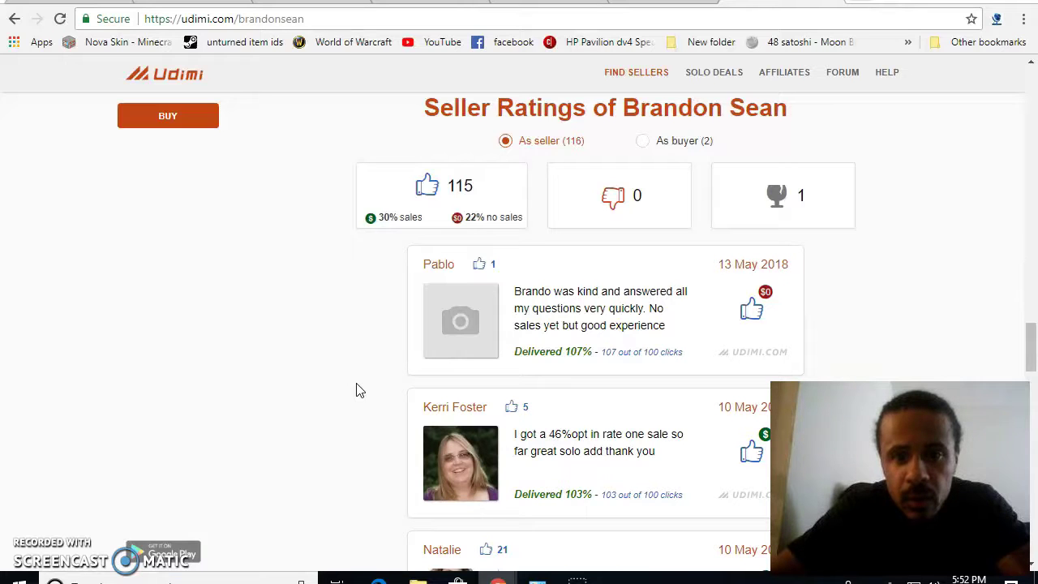
pyautogui.scroll(-2, 360, 391)
pyautogui.scroll(-1, 360, 391)
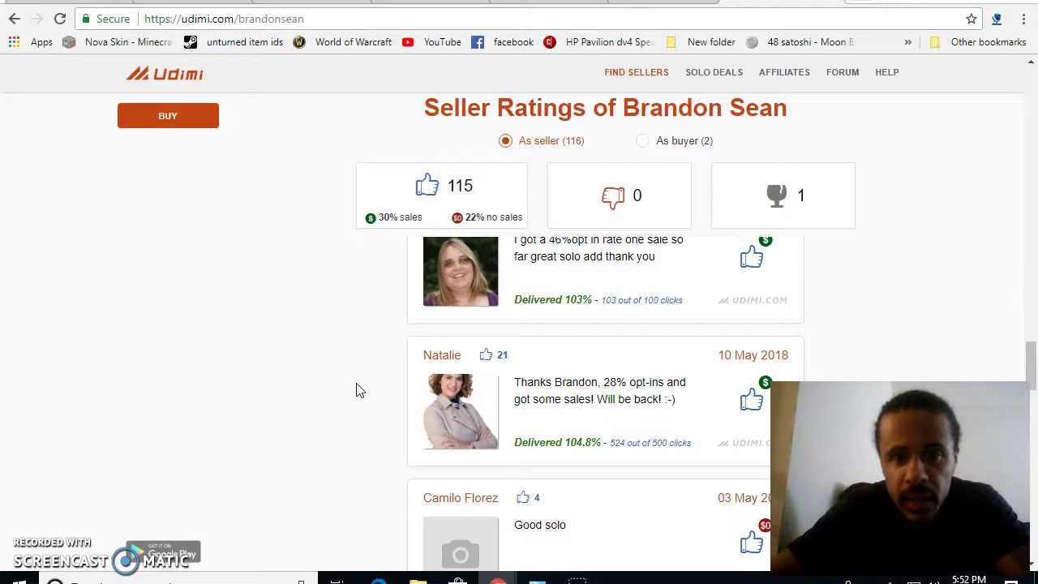
pyautogui.scroll(-1, 360, 391)
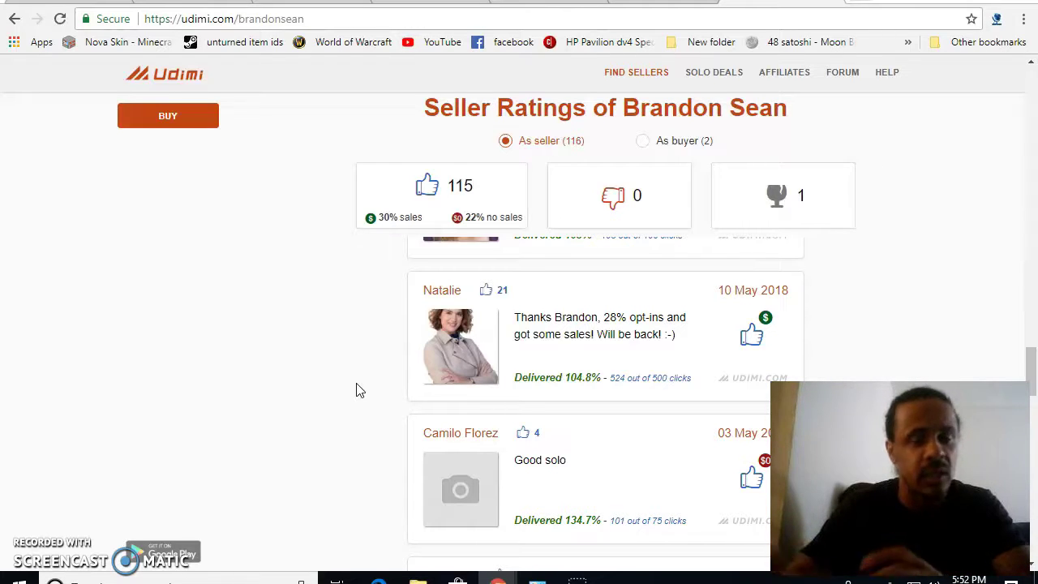
pyautogui.scroll(10, 360, 391)
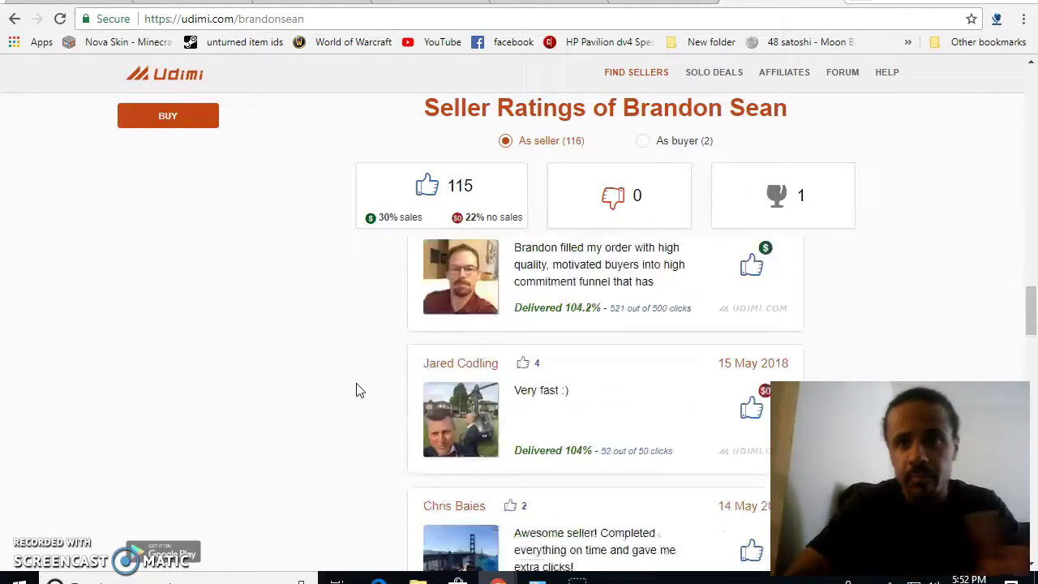
pyautogui.scroll(15, 360, 391)
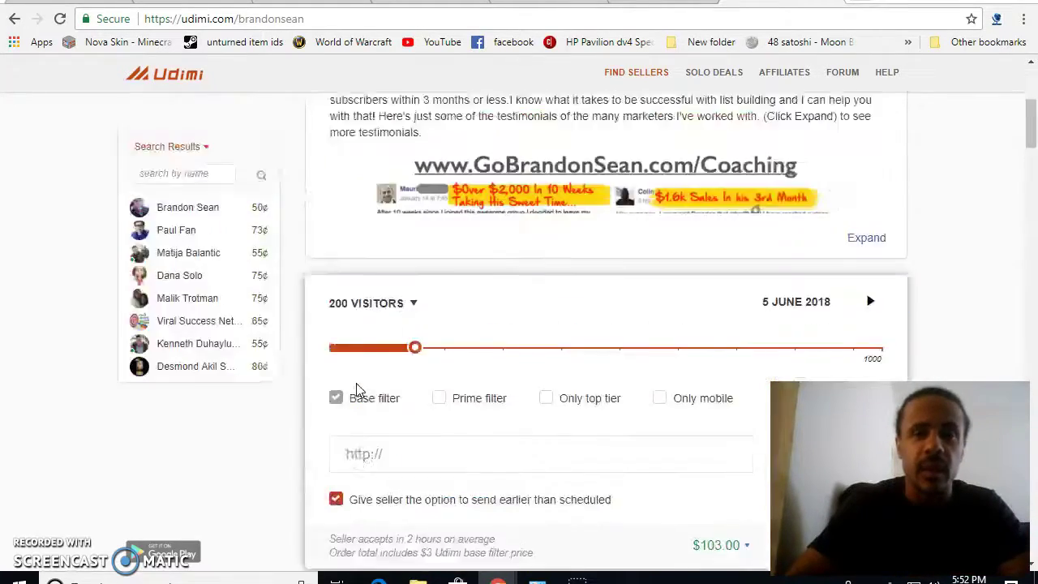